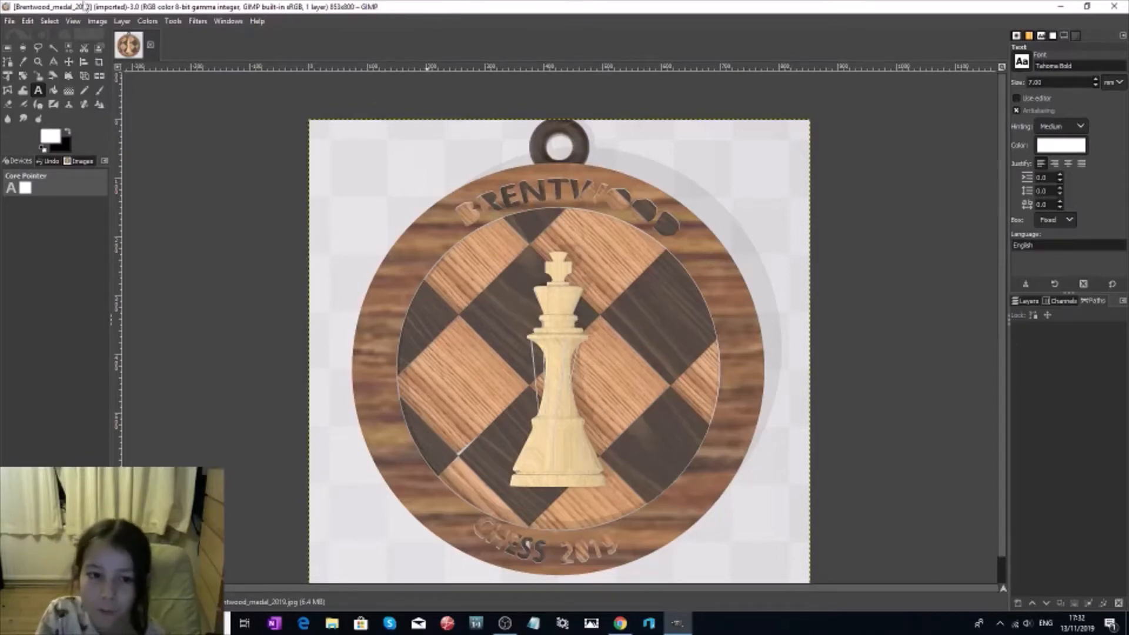
Create a new 1280 × 1280 px image filled with the foreground color.
left_click(9, 22)
left_click(24, 37)
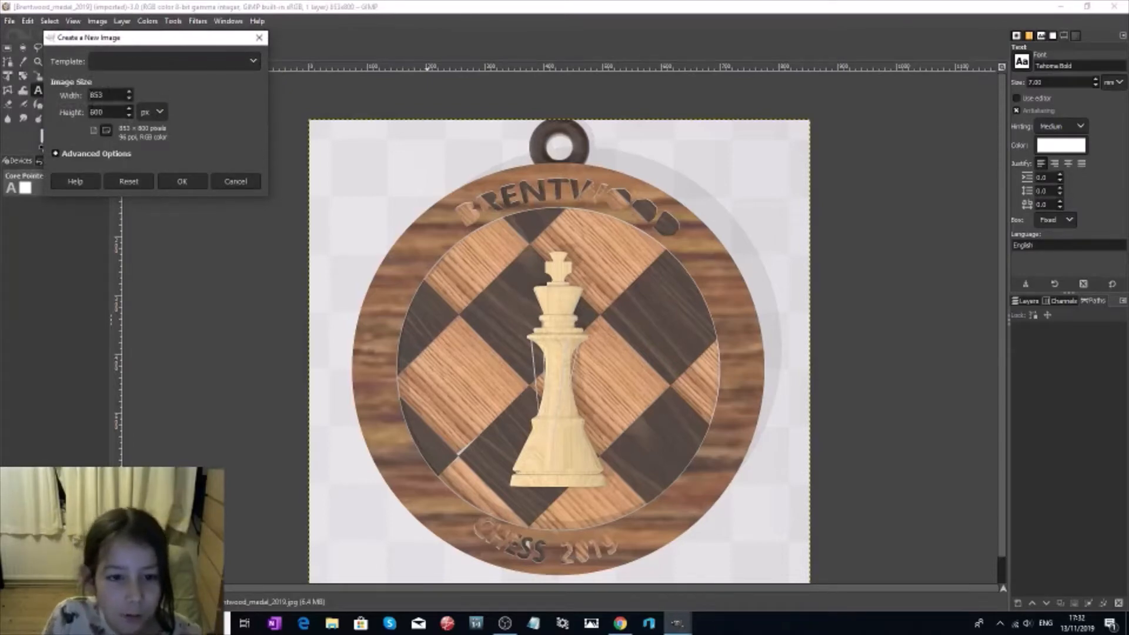
double_click(96, 95)
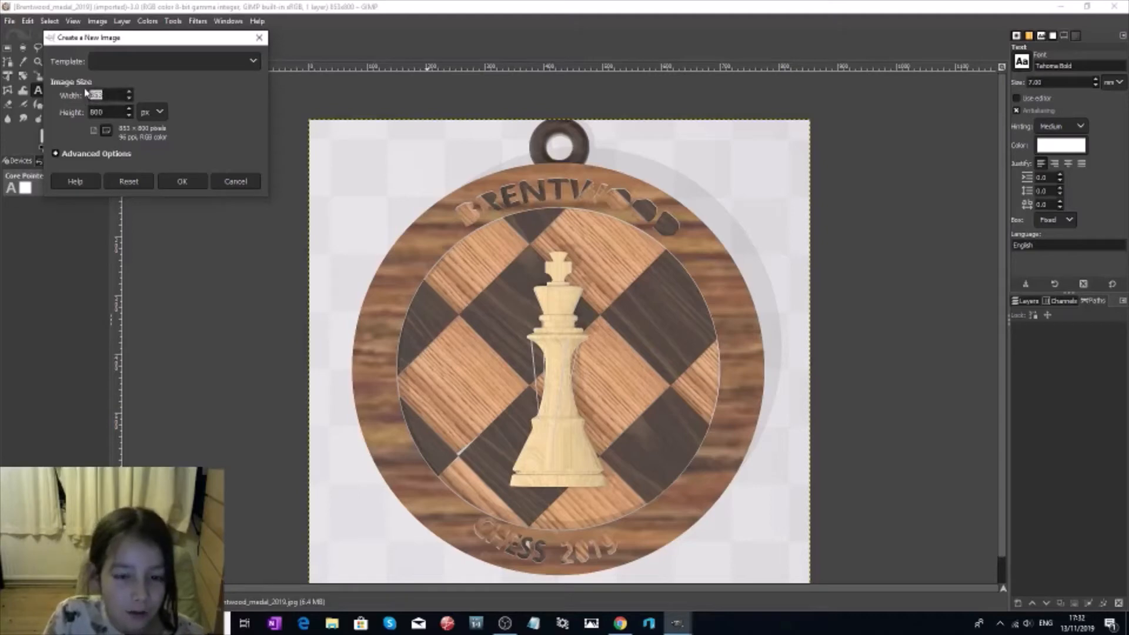
type("1280")
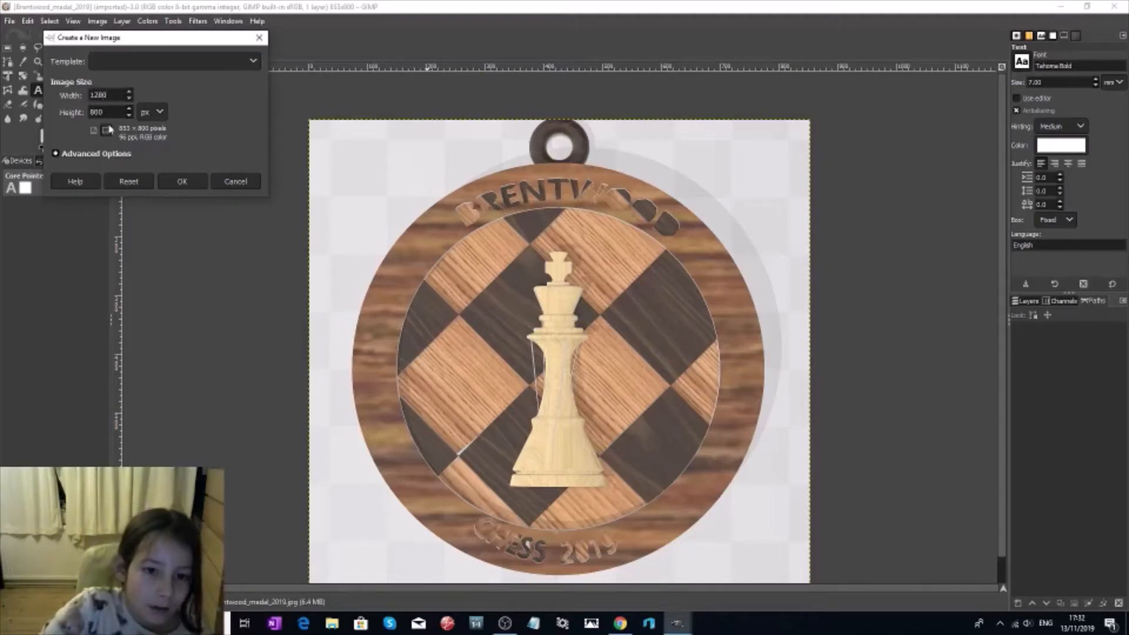
key("Tab")
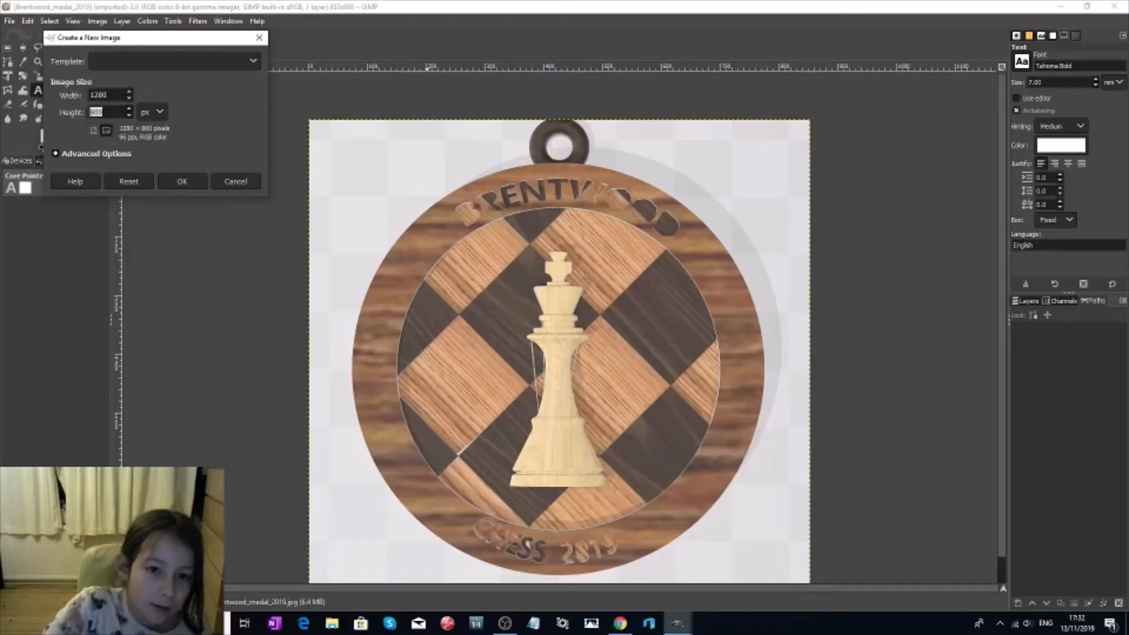
type("12")
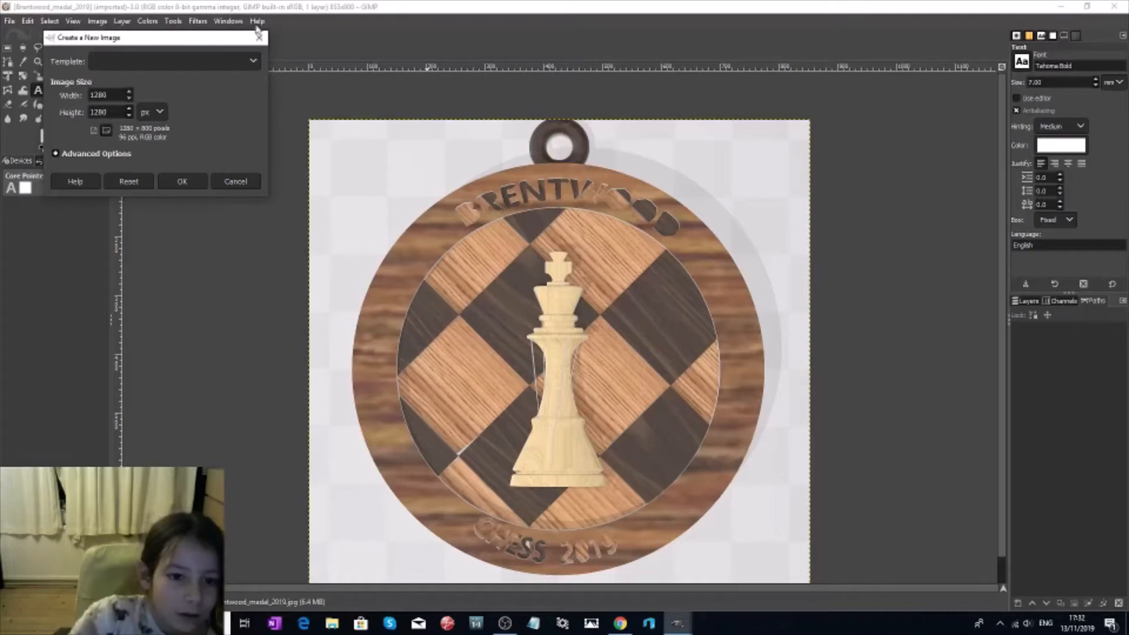
left_click(142, 154)
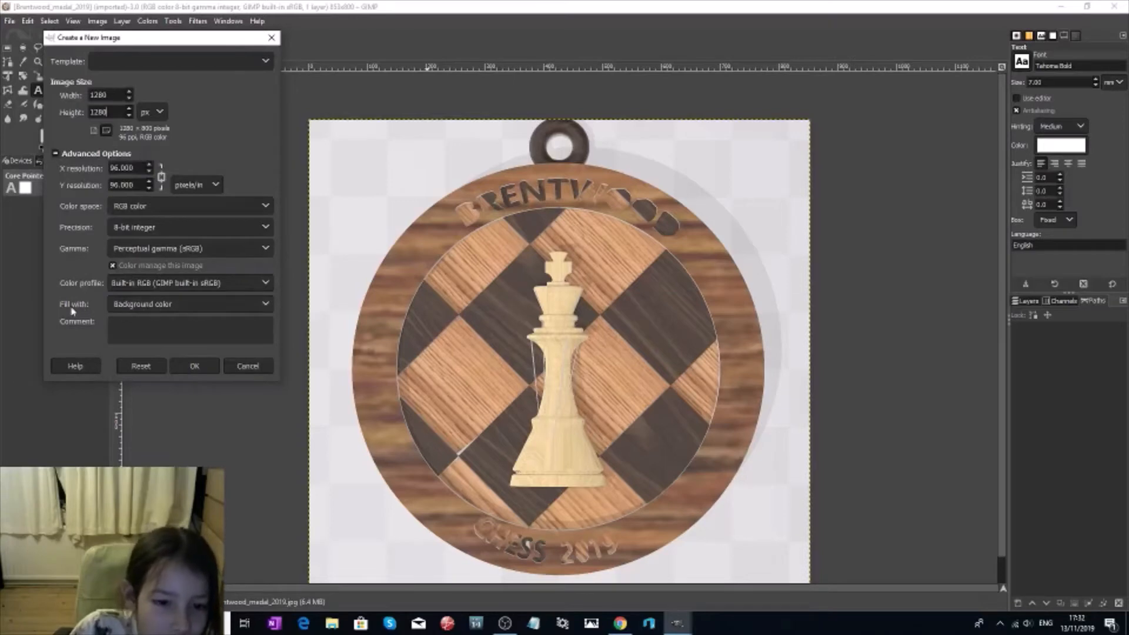
left_click(156, 304)
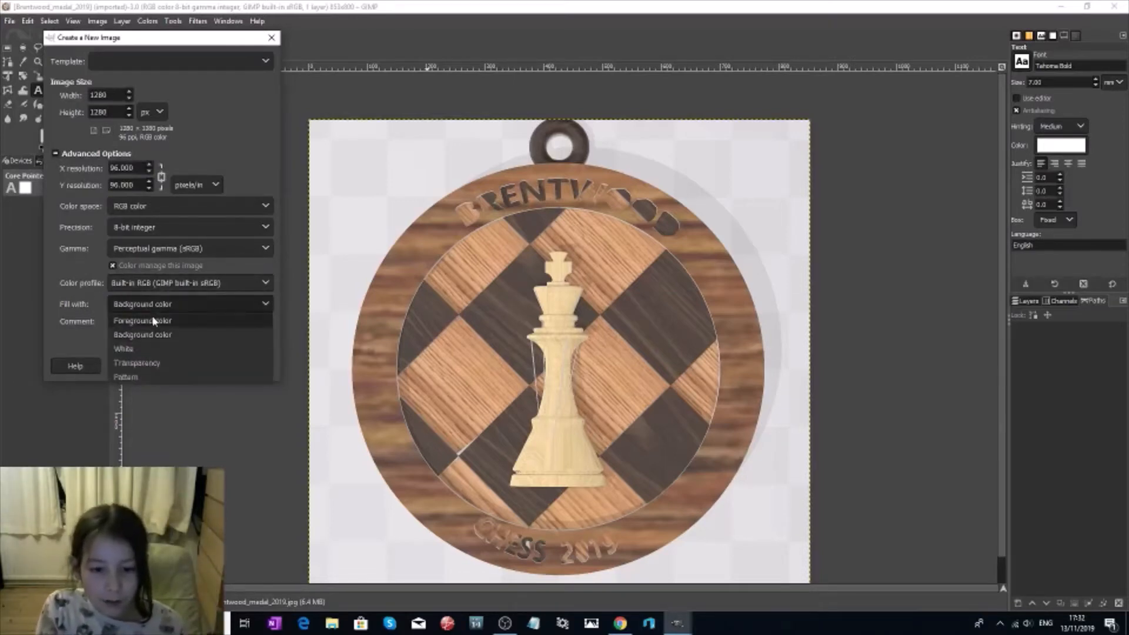
left_click(153, 321)
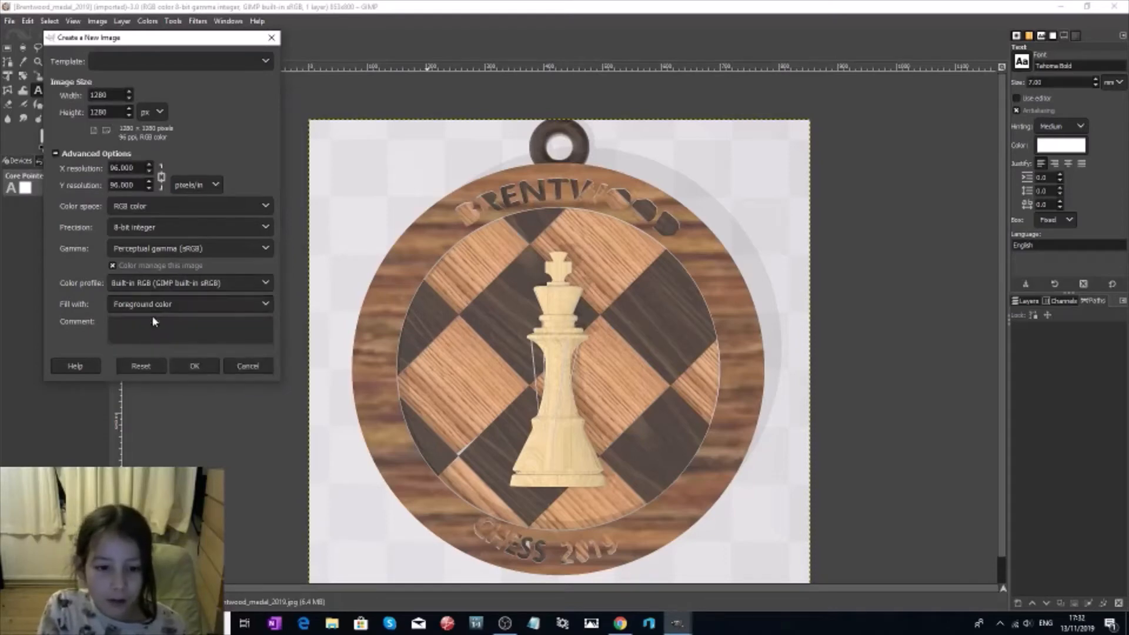
left_click(181, 365)
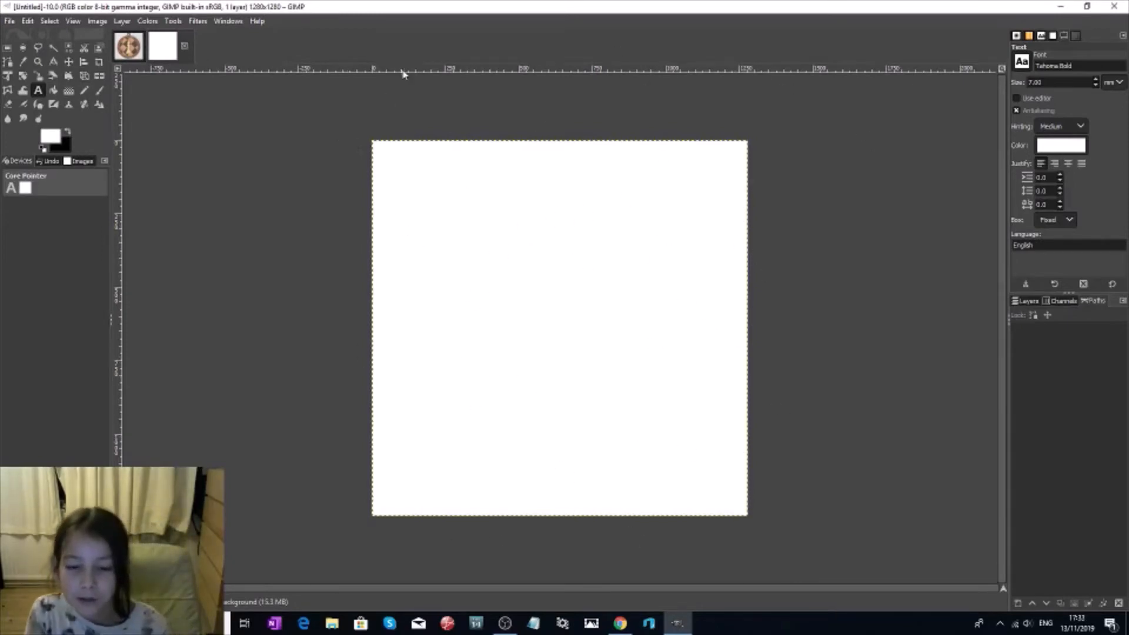
Add a horizontal guide at 50% of the image height.
left_click(97, 22)
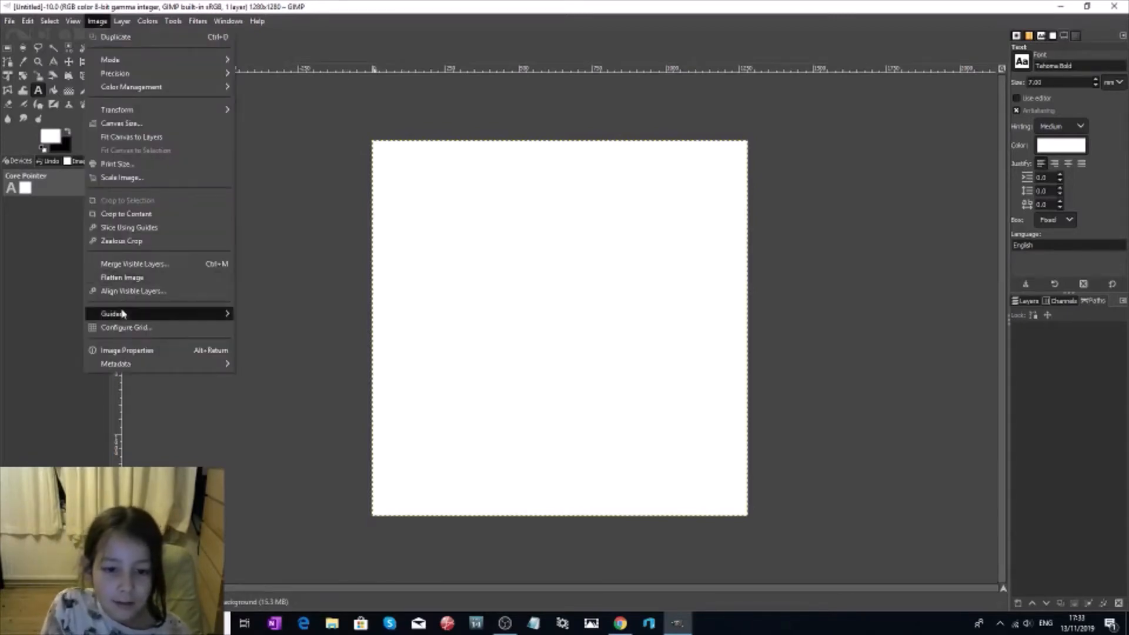
mouse_move(122, 312)
left_click(254, 315)
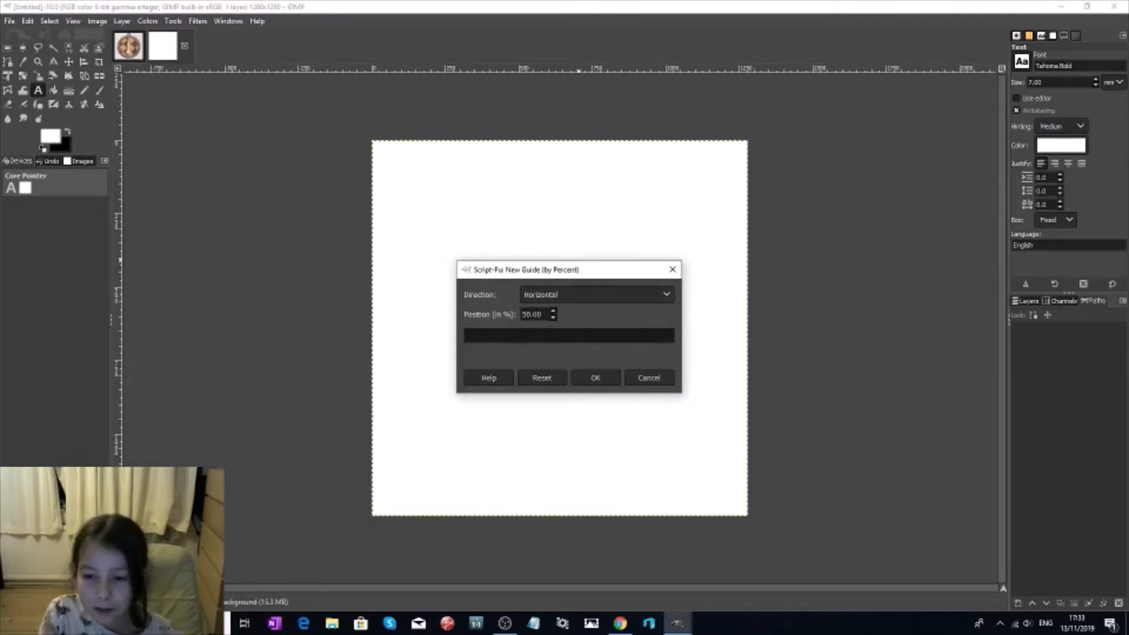
left_click(595, 379)
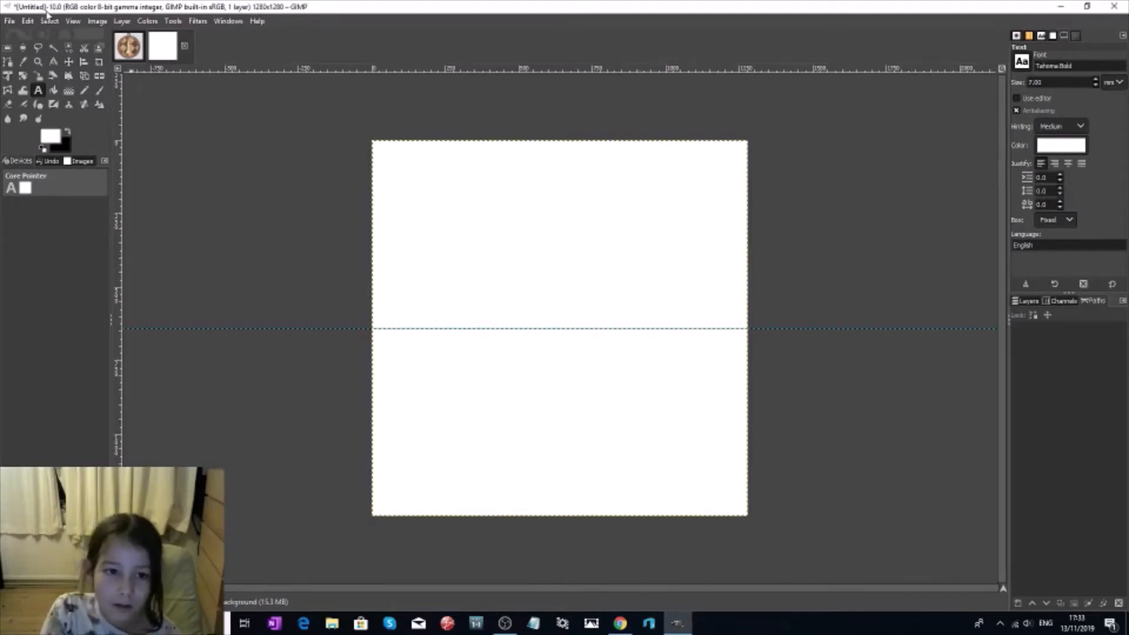
Add a vertical guide at 50% of the image width.
left_click(97, 22)
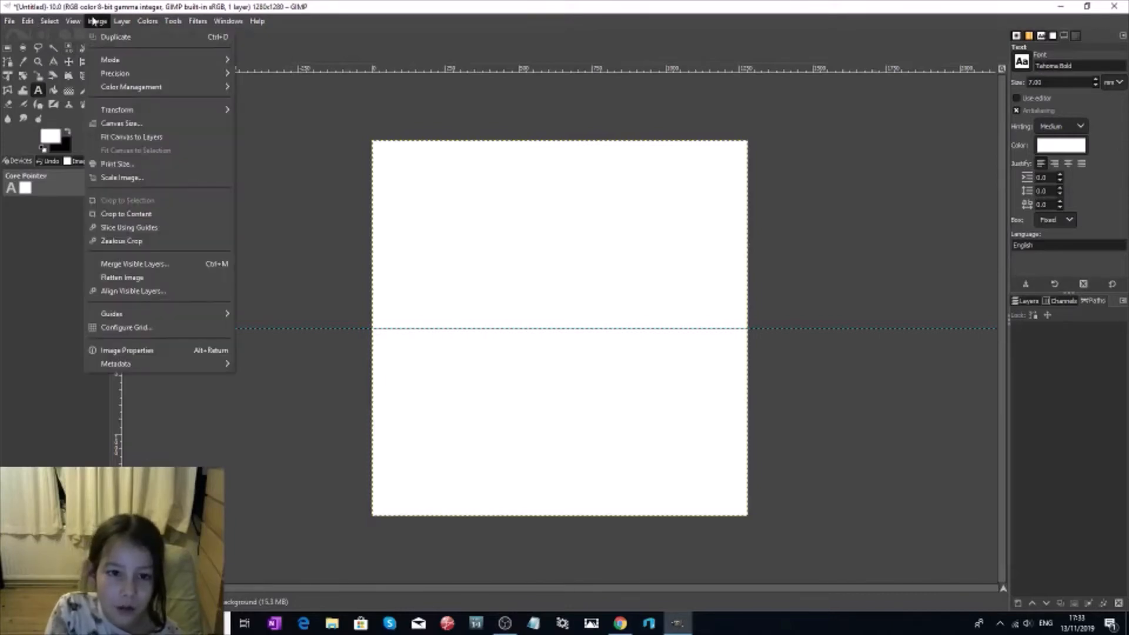
mouse_move(141, 318)
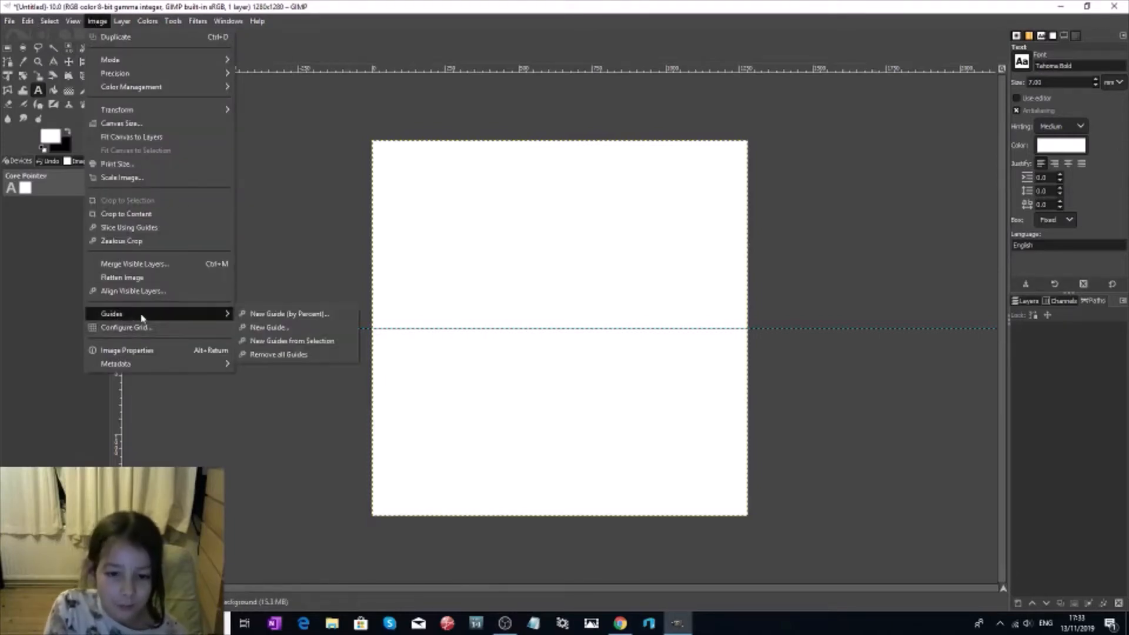
left_click(280, 314)
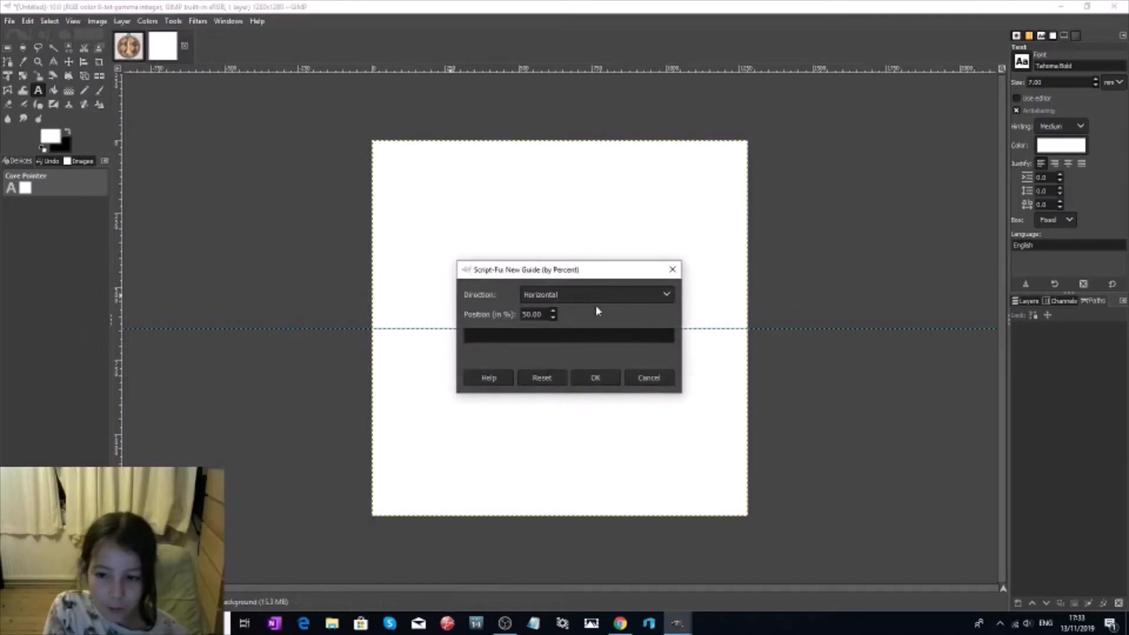
left_click(597, 302)
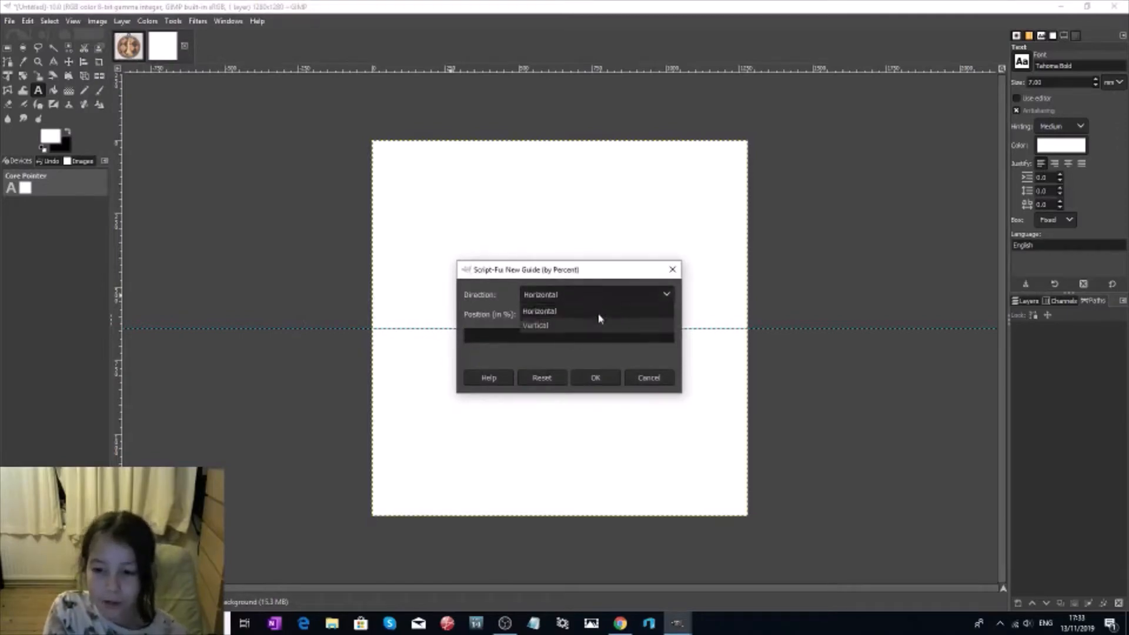
left_click(592, 325)
left_click(580, 371)
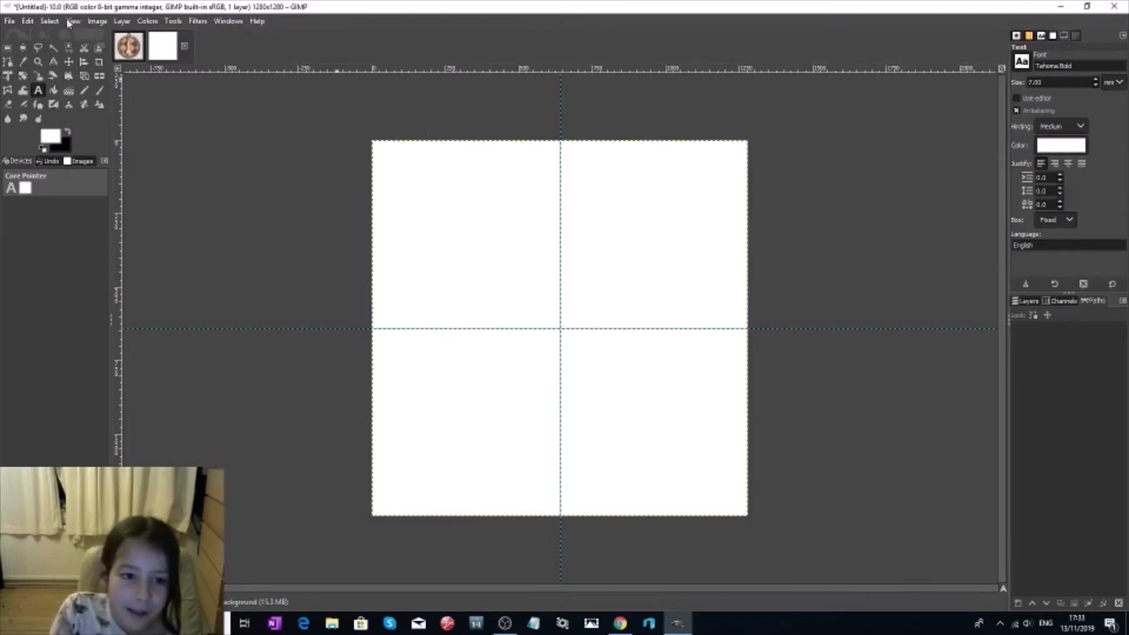
Make a circular selection about 708 px across, centered on the guide intersection, and convert it to a path.
left_click(23, 48)
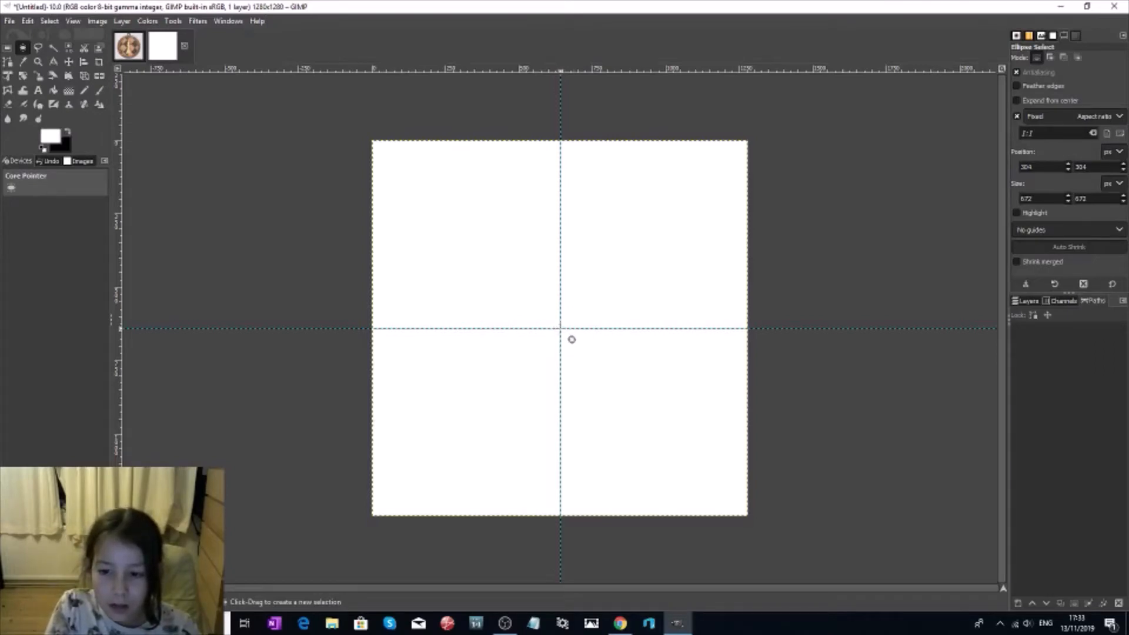
left_click_drag(571, 339, 603, 444)
key("ctrl")
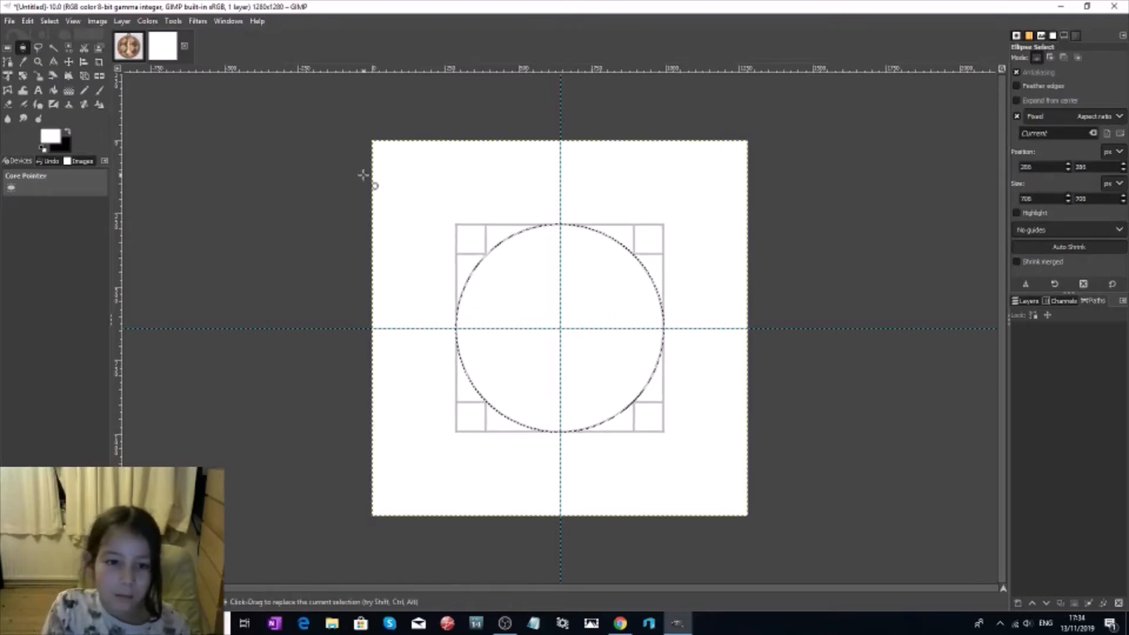
left_click(42, 22)
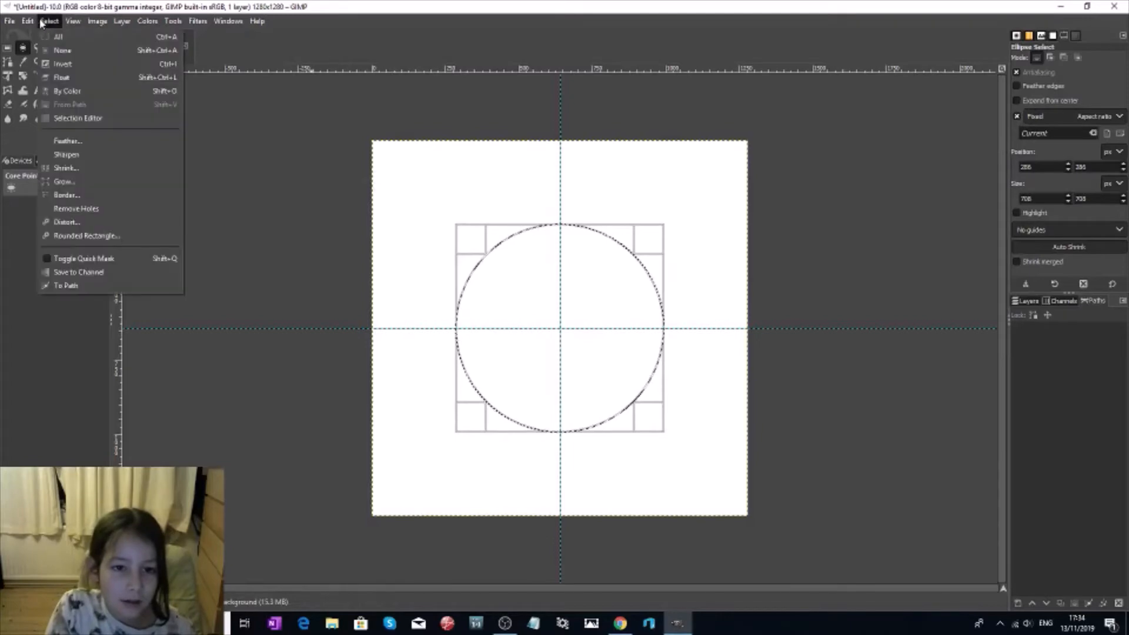
left_click(65, 285)
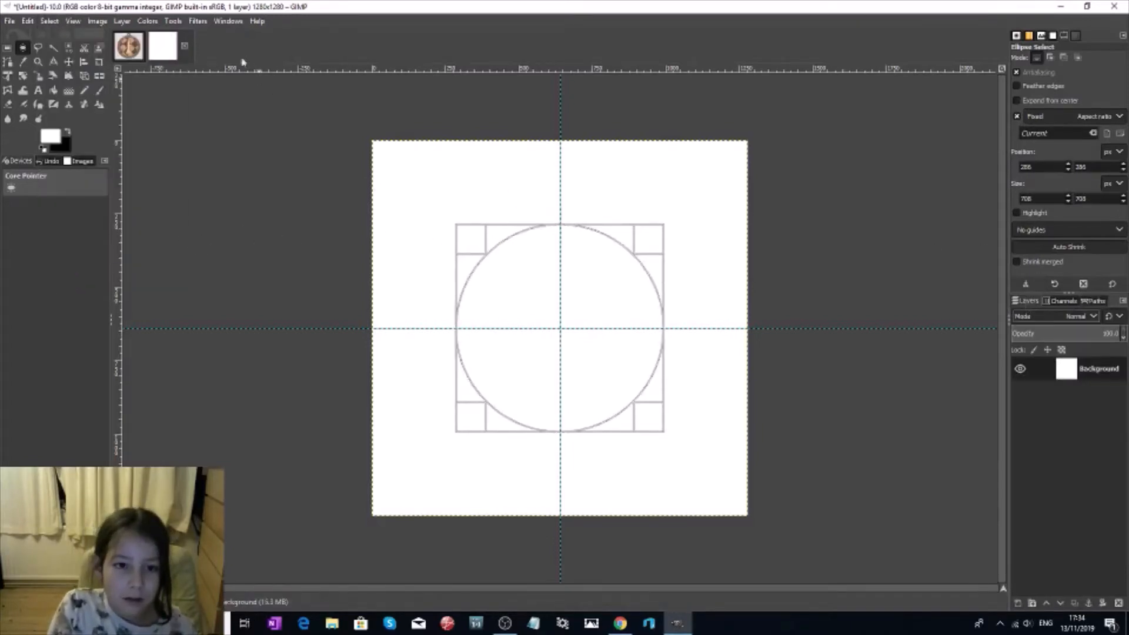
Clear the circular selection and make the circle path visible on the canvas.
left_click(49, 21)
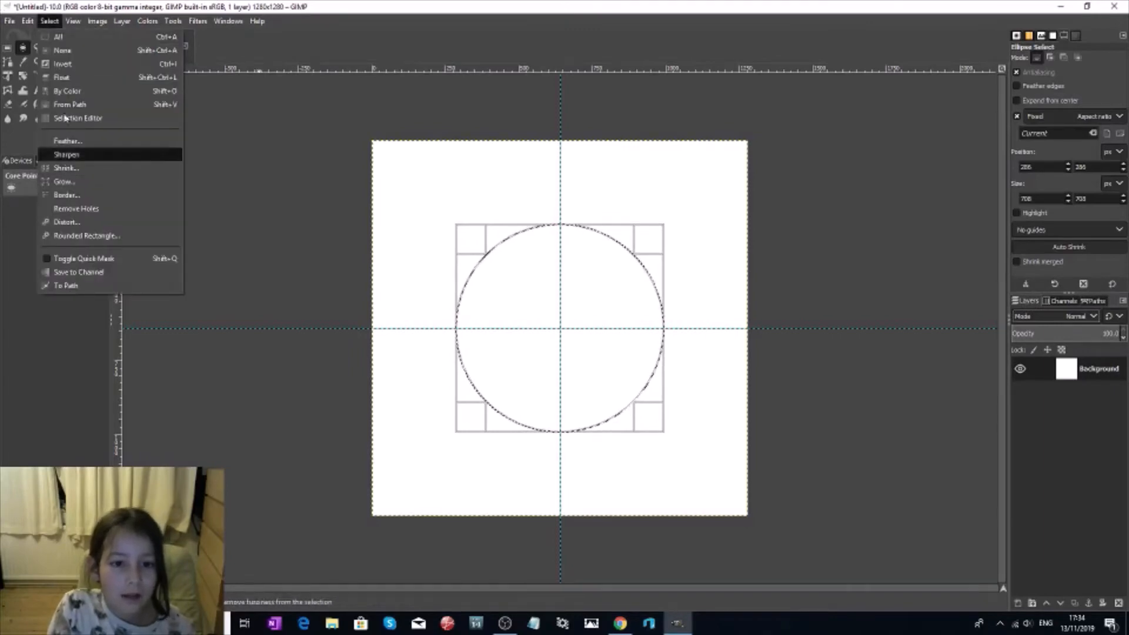
left_click(62, 50)
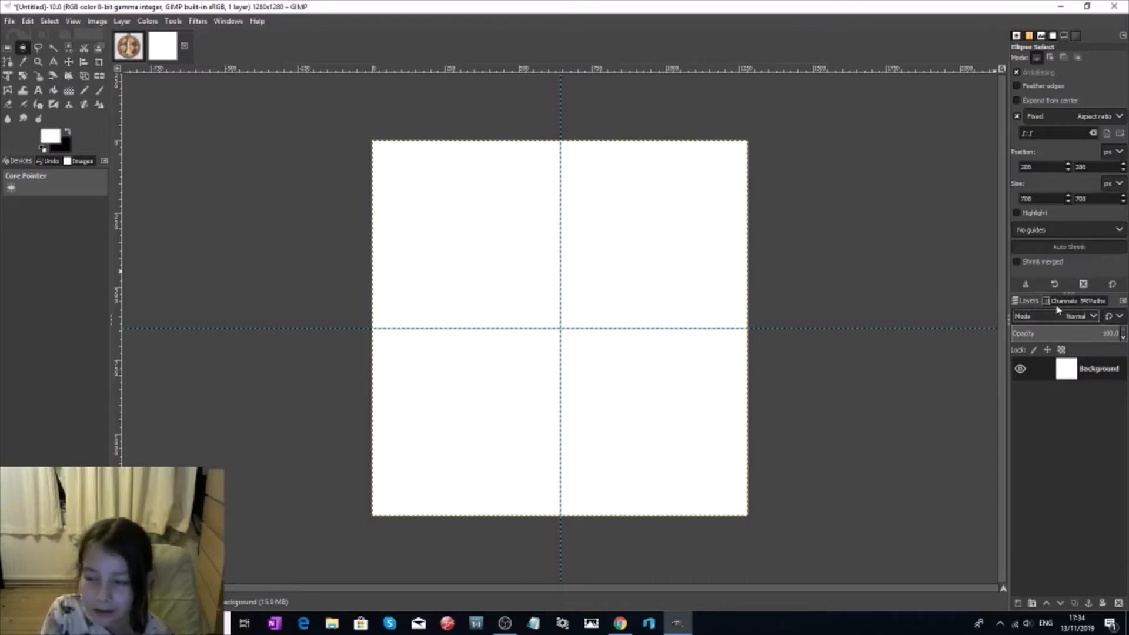
left_click(1094, 301)
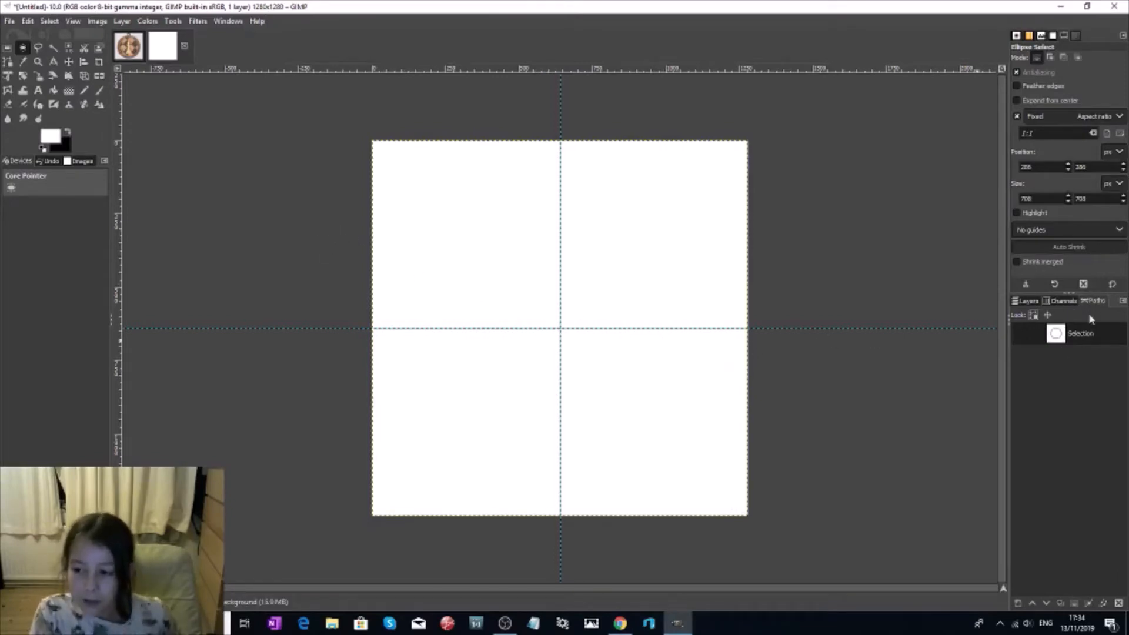
left_click(1022, 334)
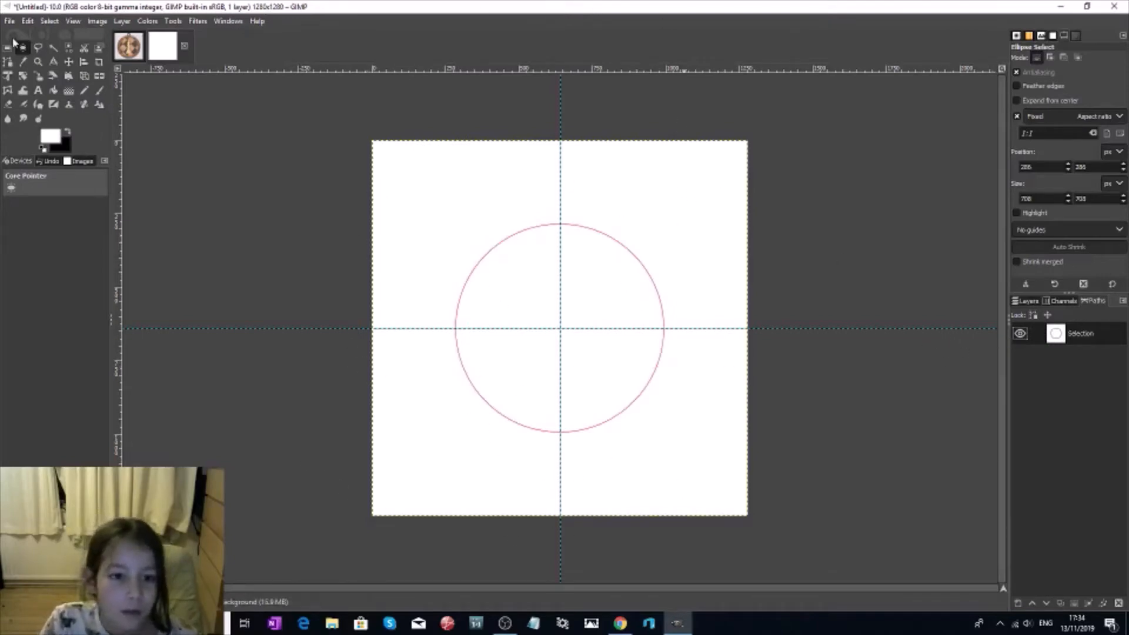
Add a wide text box above the circle path containing "Battle of sexes".
left_click(38, 90)
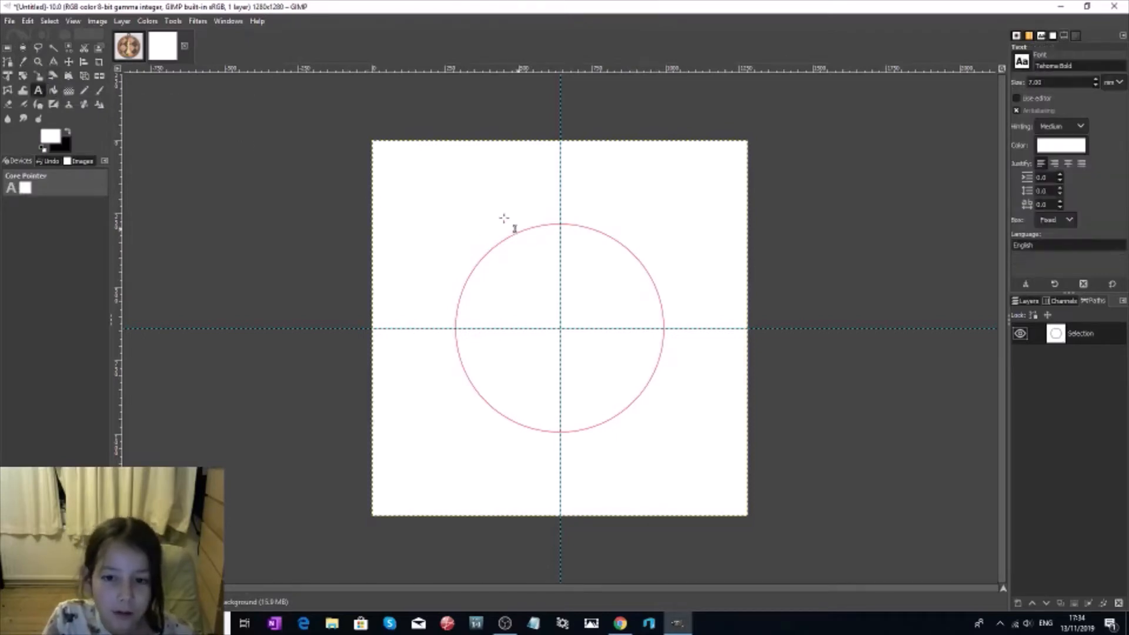
left_click_drag(396, 160, 651, 220)
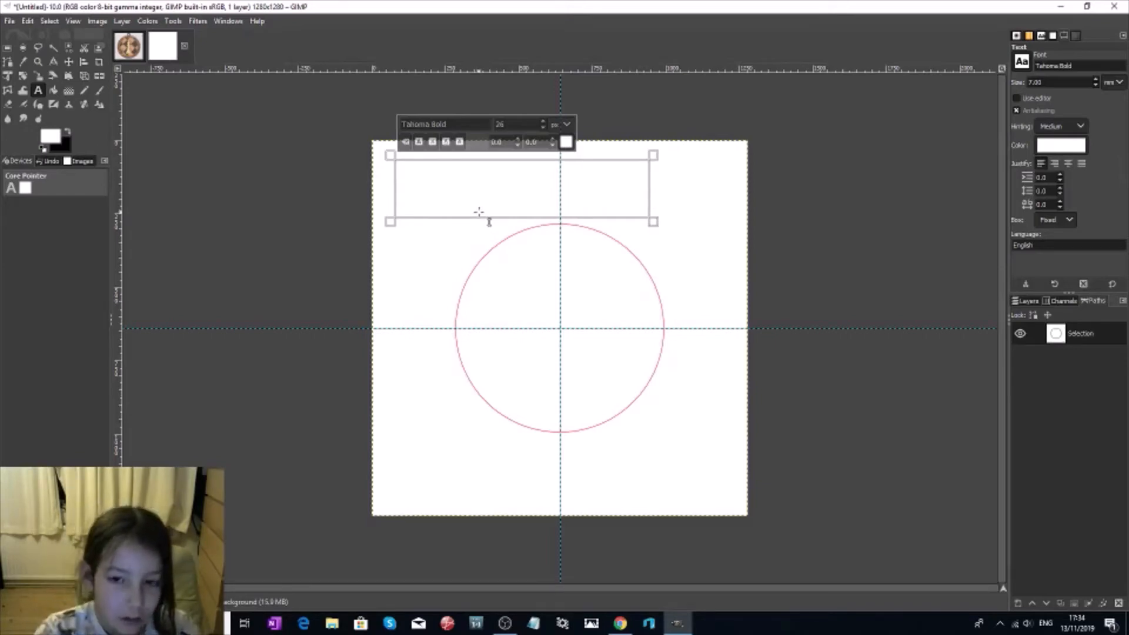
type("Tam")
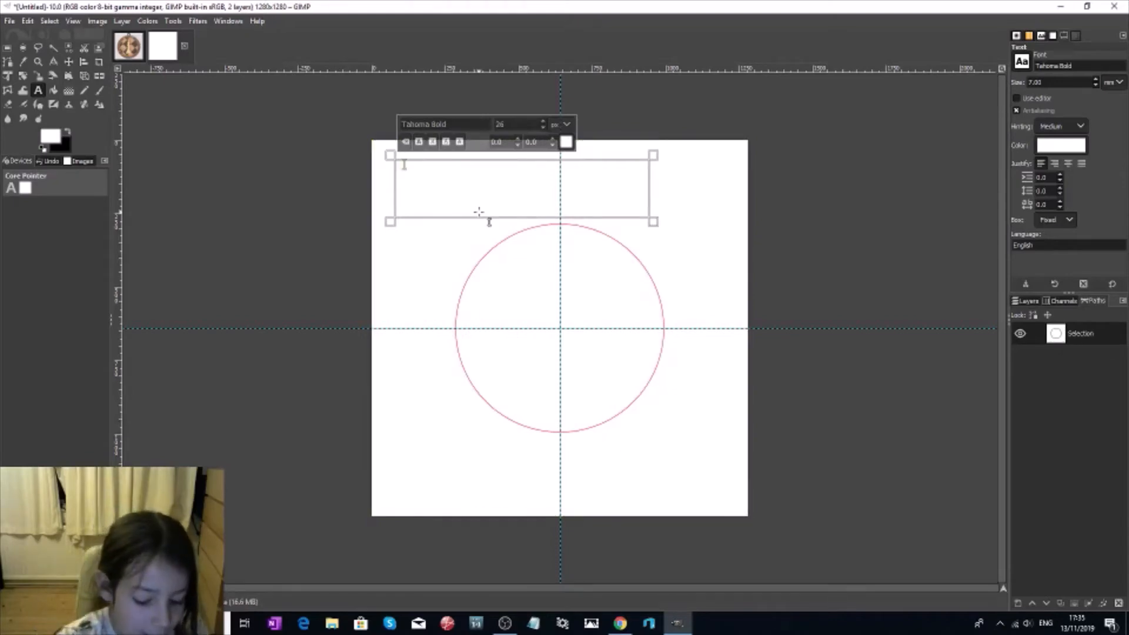
type("le")
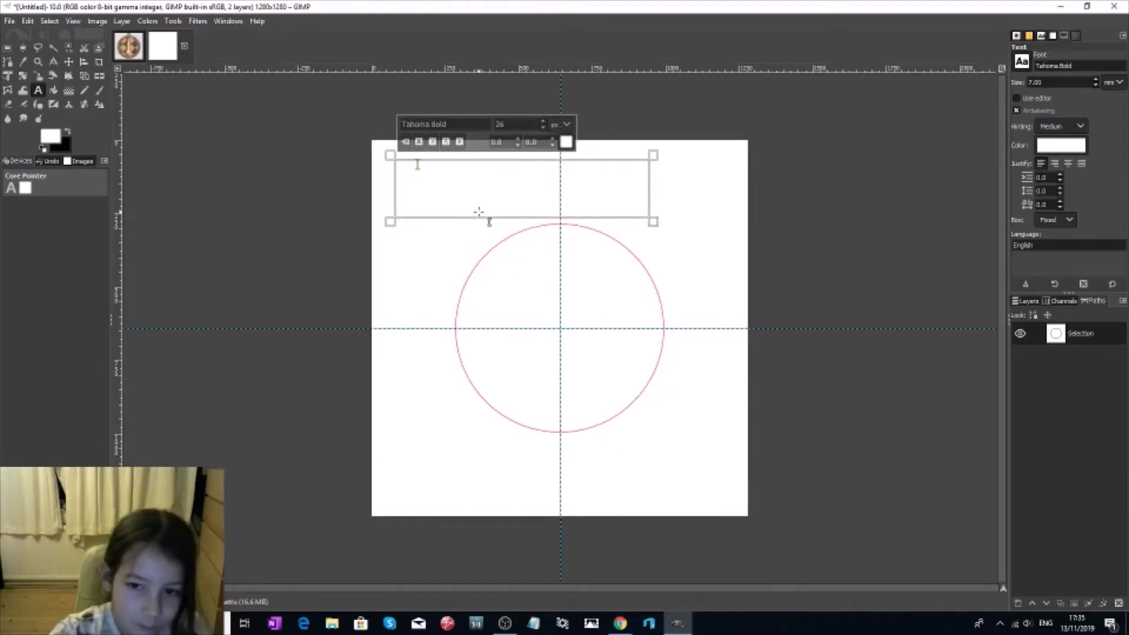
type(" o")
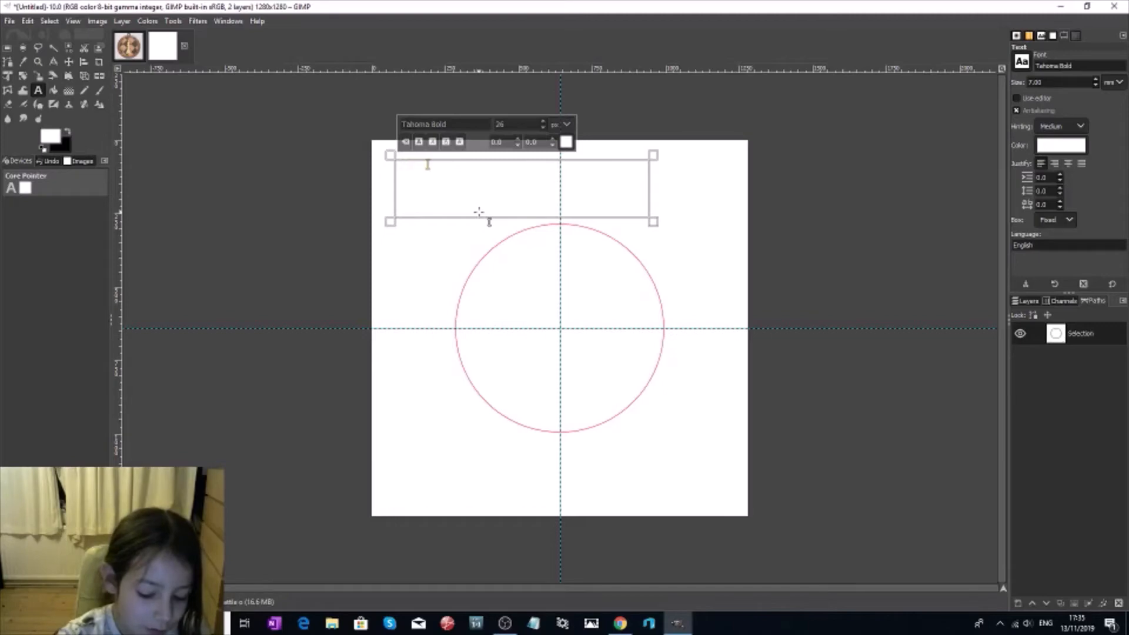
type("f sexes")
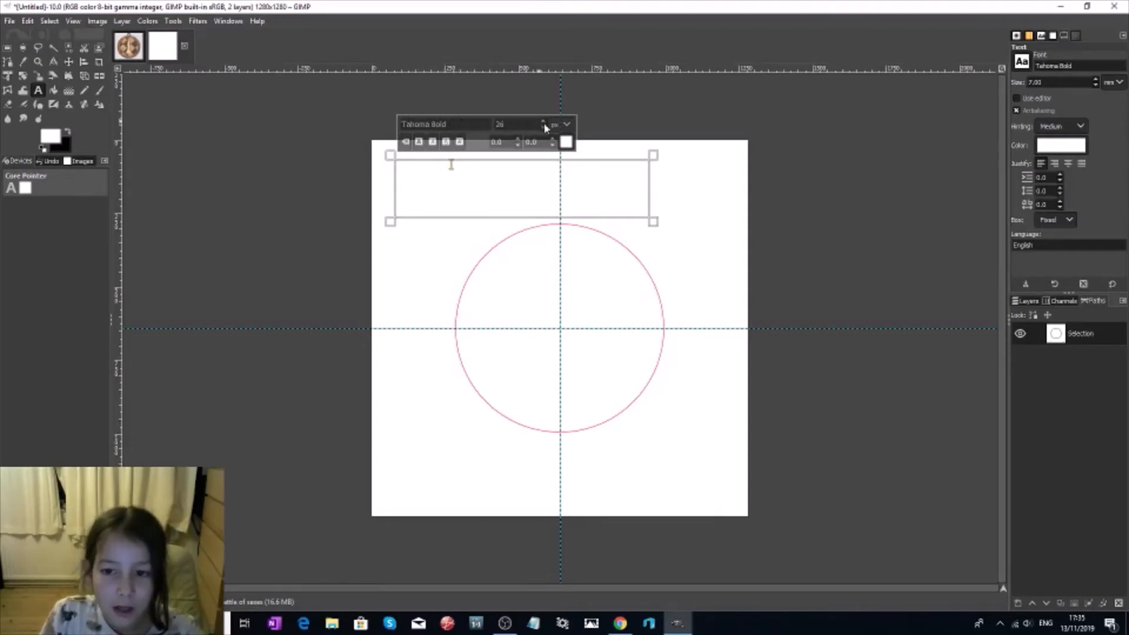
Set the text color to black (000000) for the text box above the circle.
left_click(566, 144)
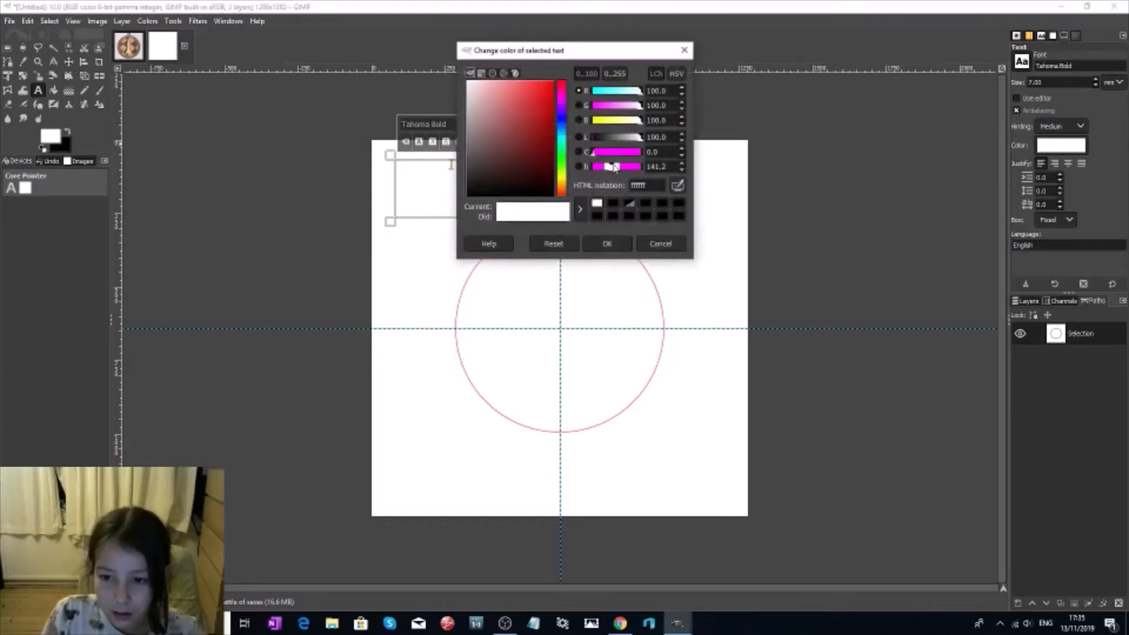
left_click(633, 218)
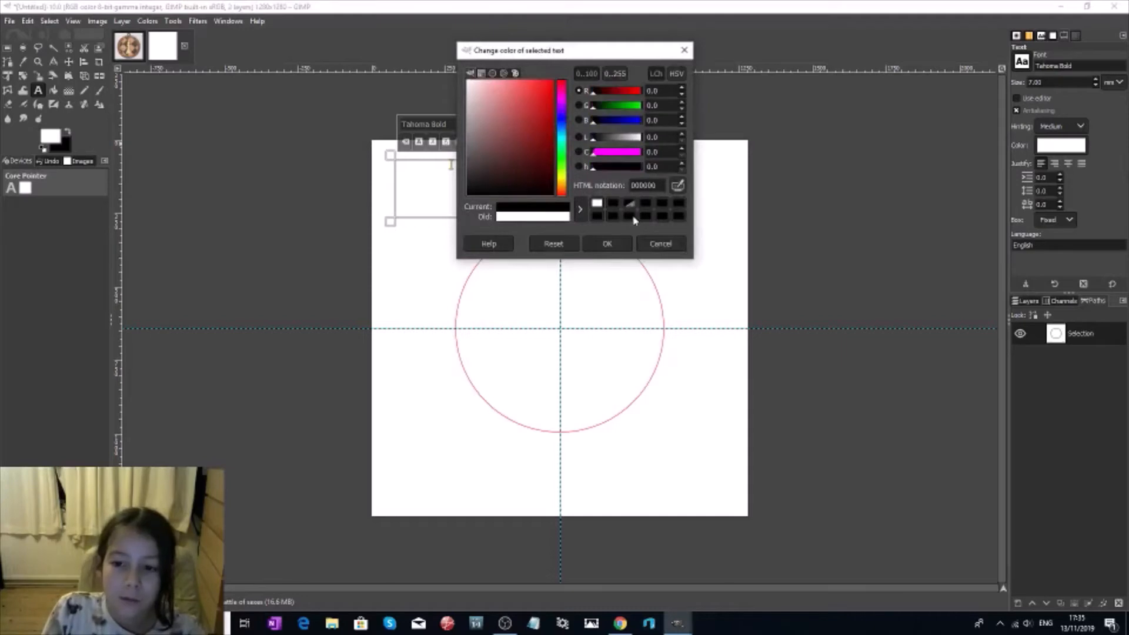
left_click(611, 242)
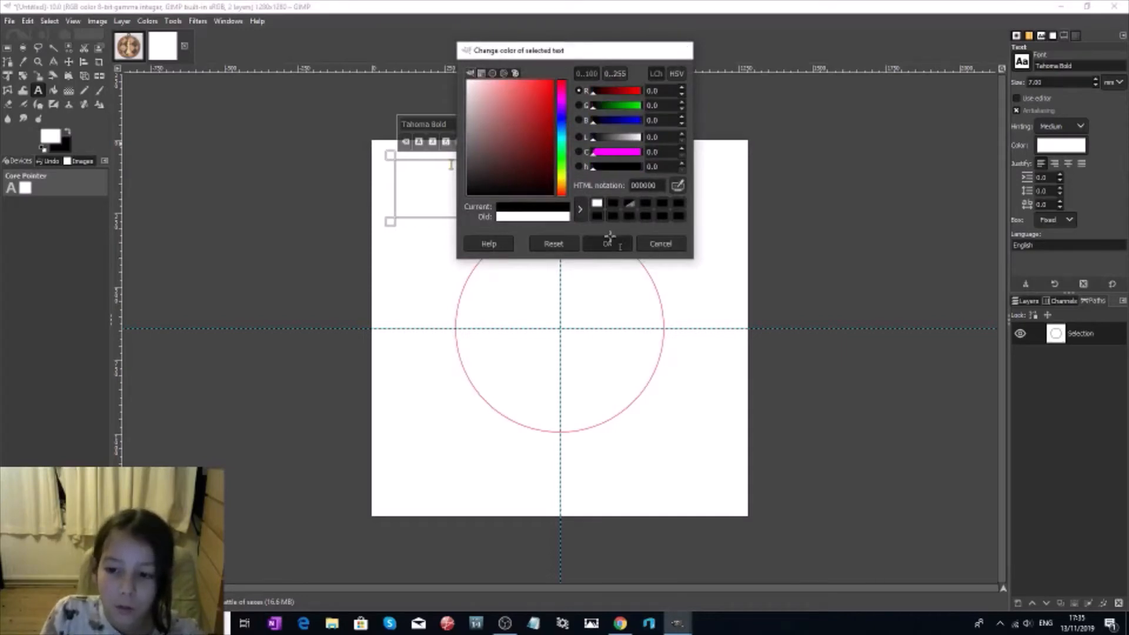
Set the "battle of sexes" text to size 84 px and color black (000000).
left_click_drag(495, 178, 383, 169)
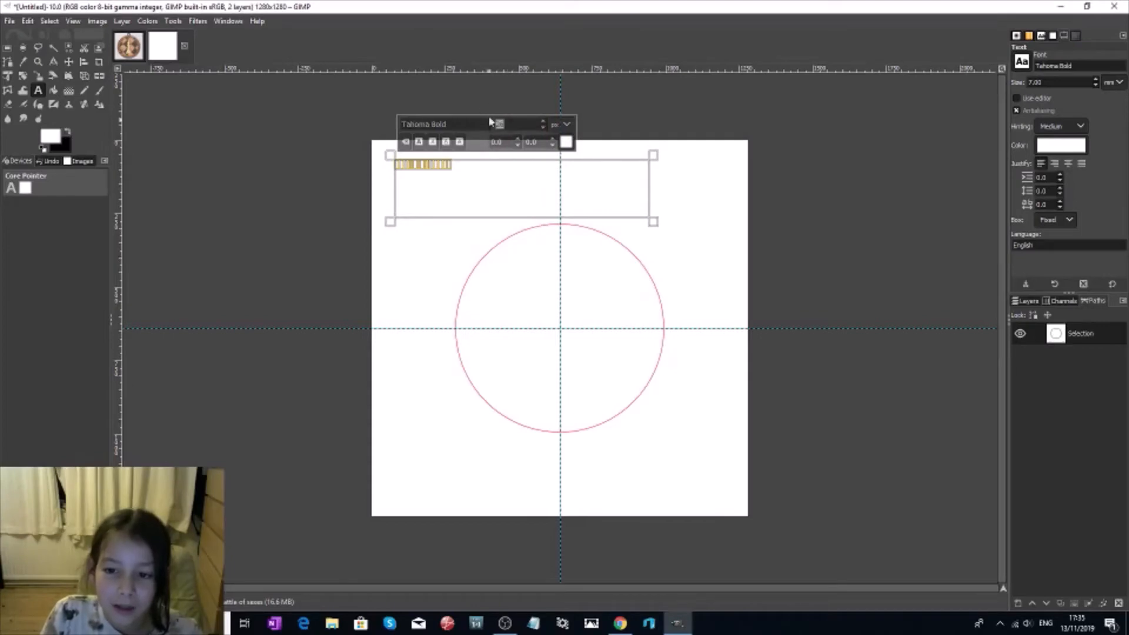
type("8")
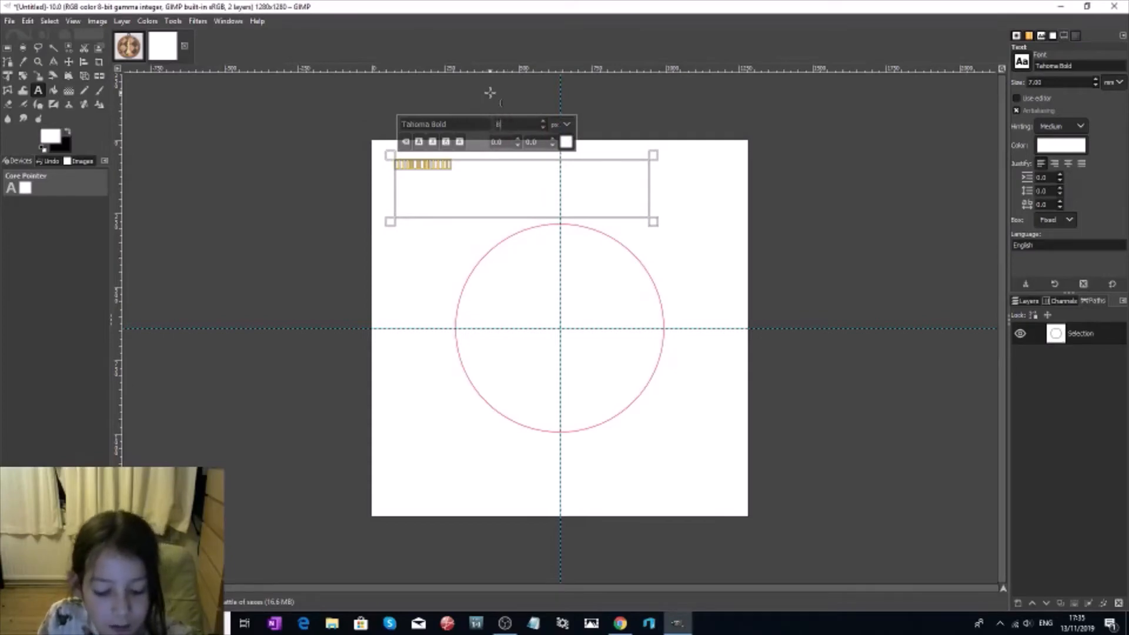
type("4")
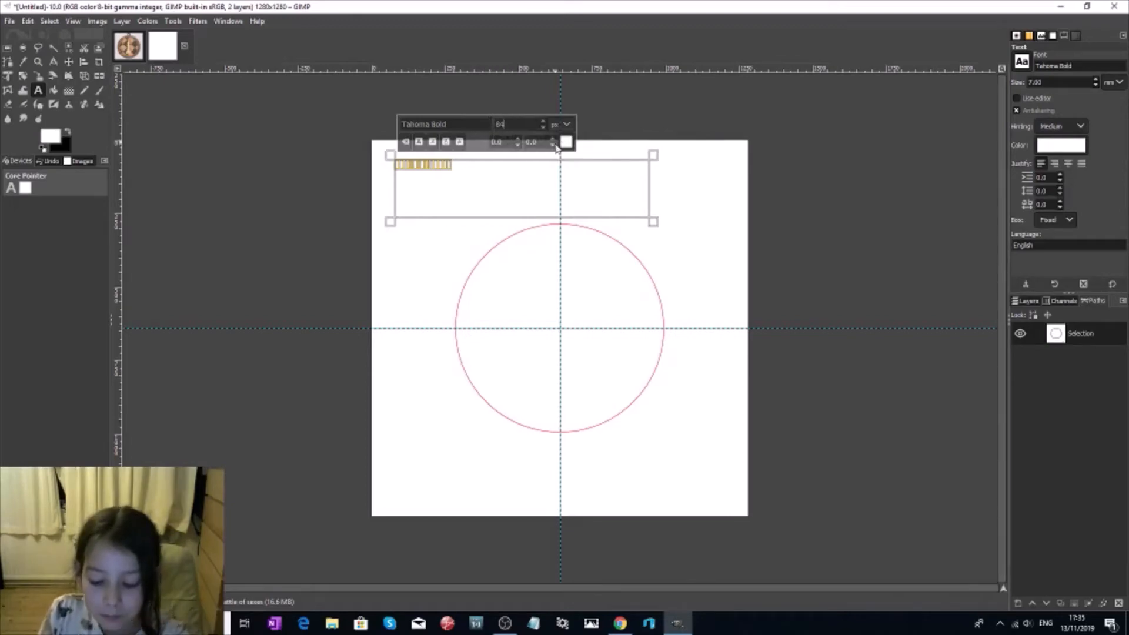
key("Return")
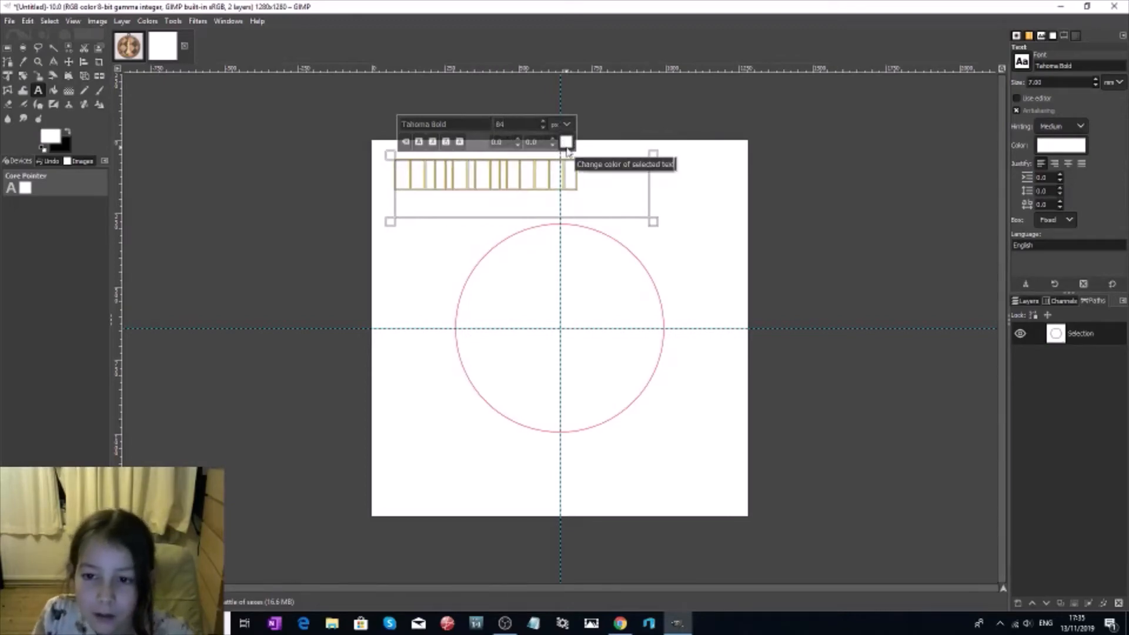
left_click(565, 142)
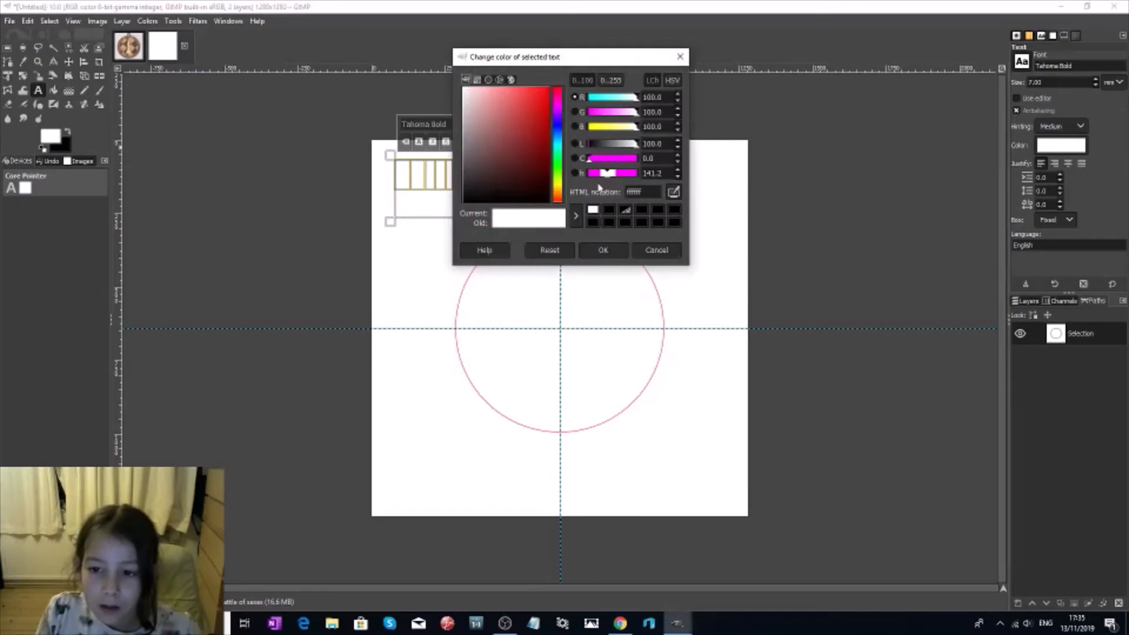
left_click(625, 220)
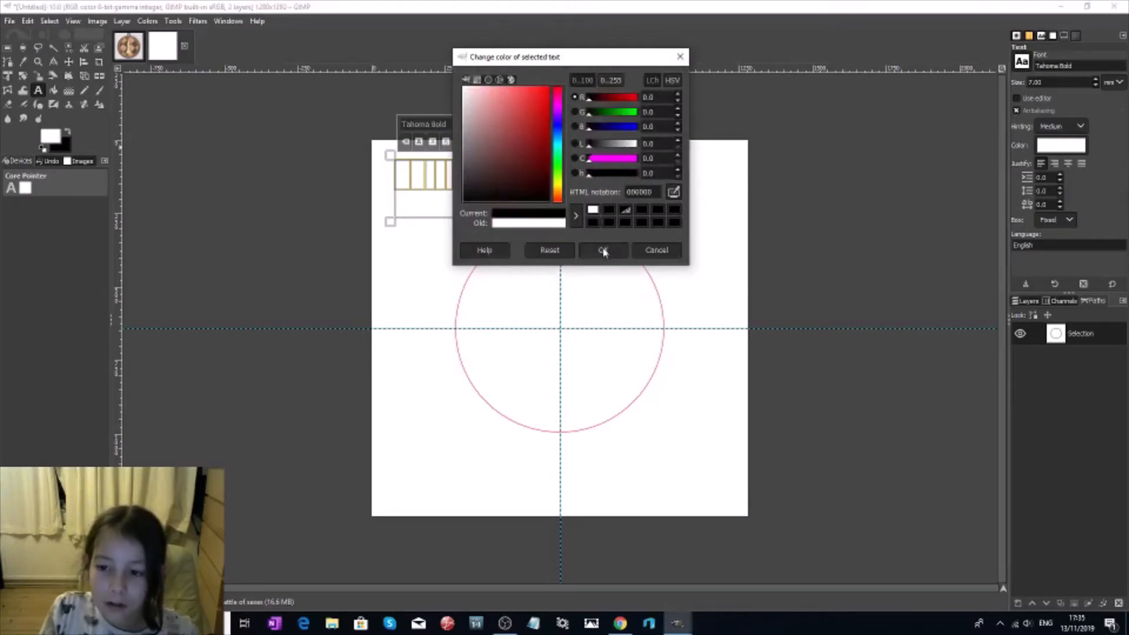
left_click(602, 250)
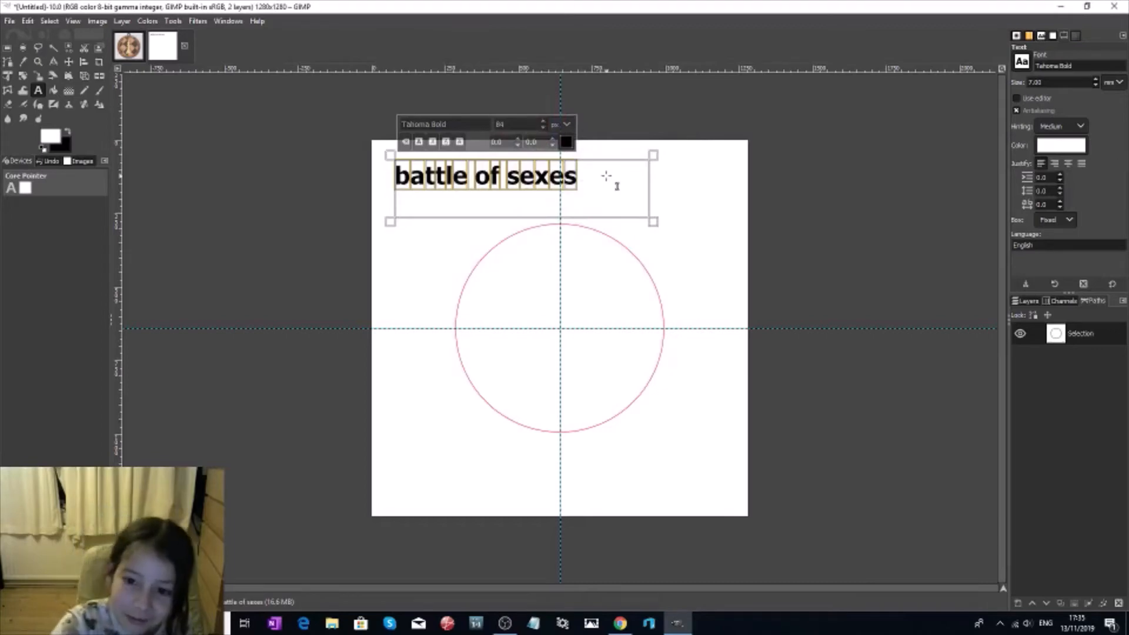
Replace the wording in the text box above the circle with "BATTLE OF THE SEXES".
key("BackSpace")
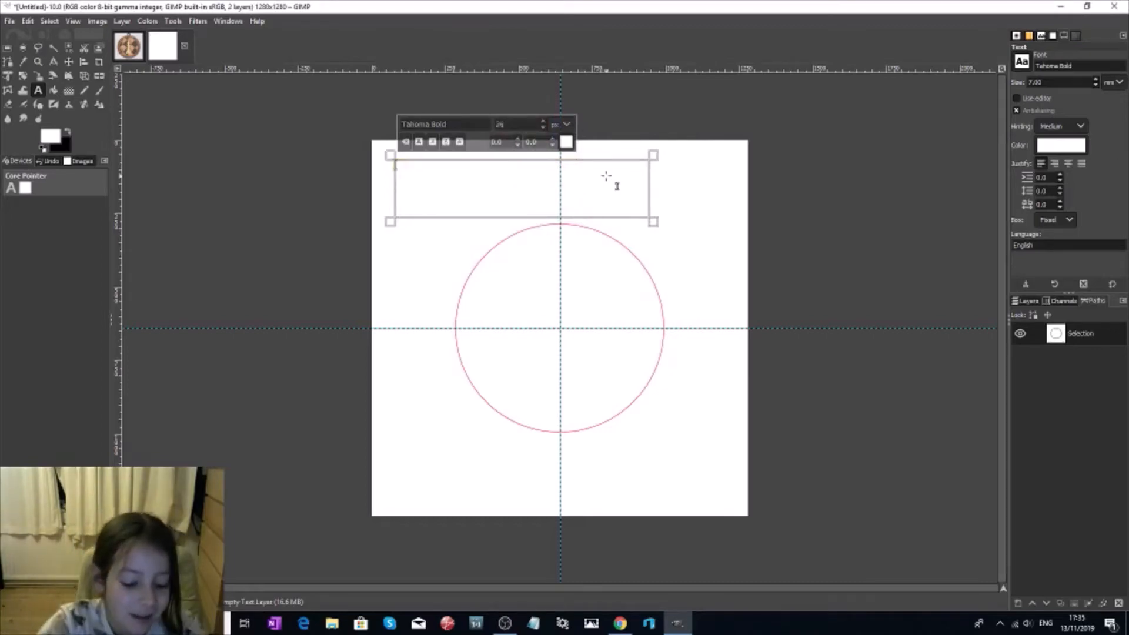
type("b")
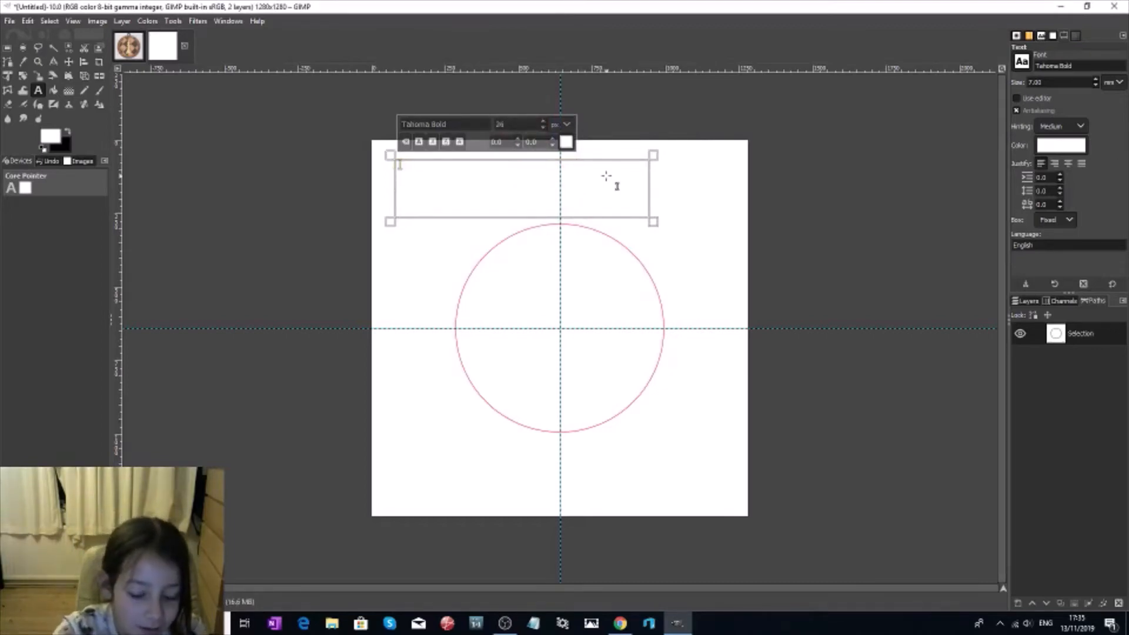
type("ATT")
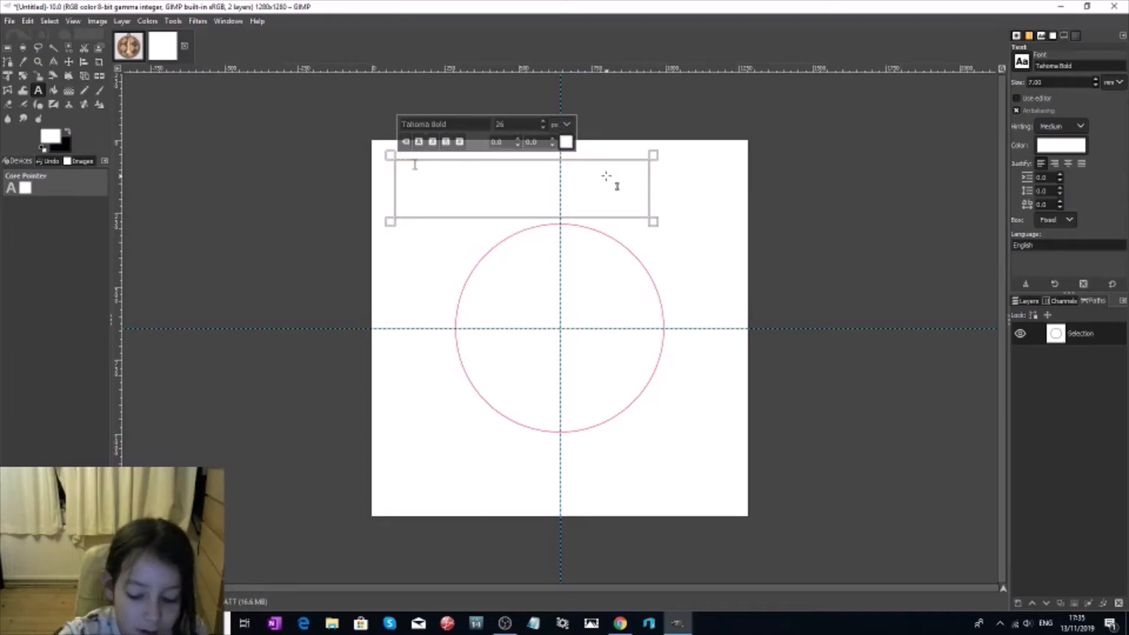
type("LE OF")
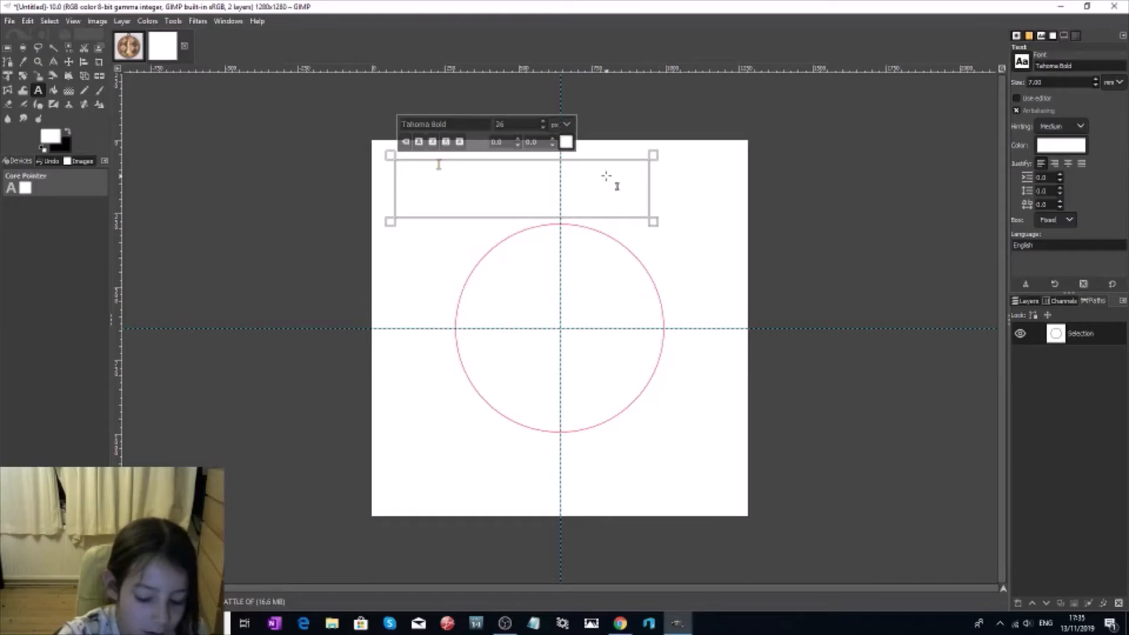
type(" THE S")
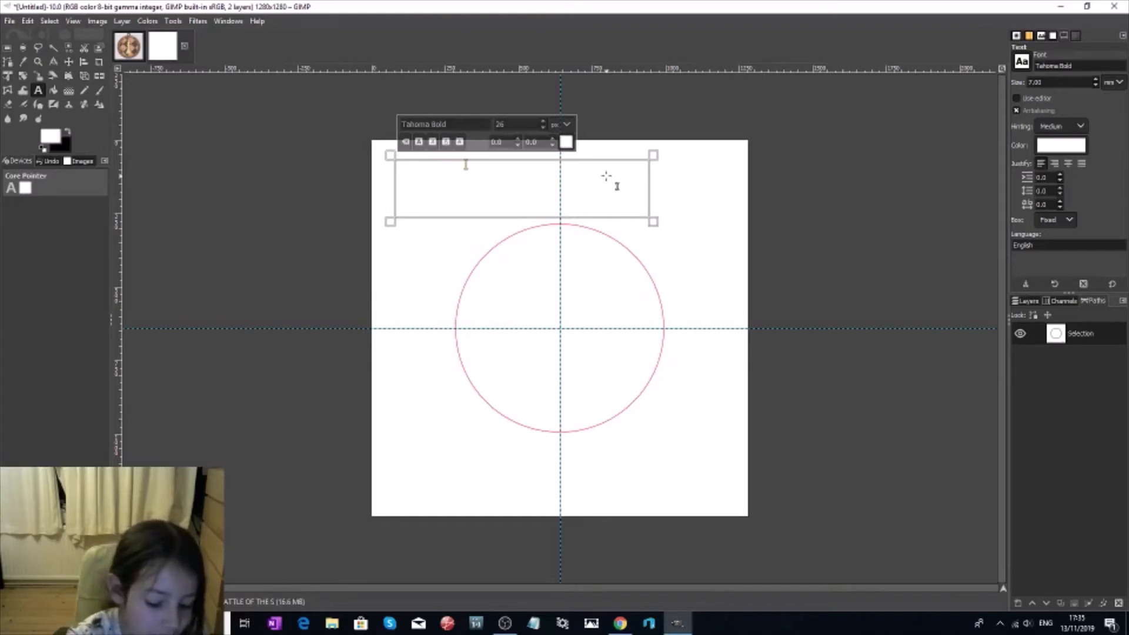
type("EXES")
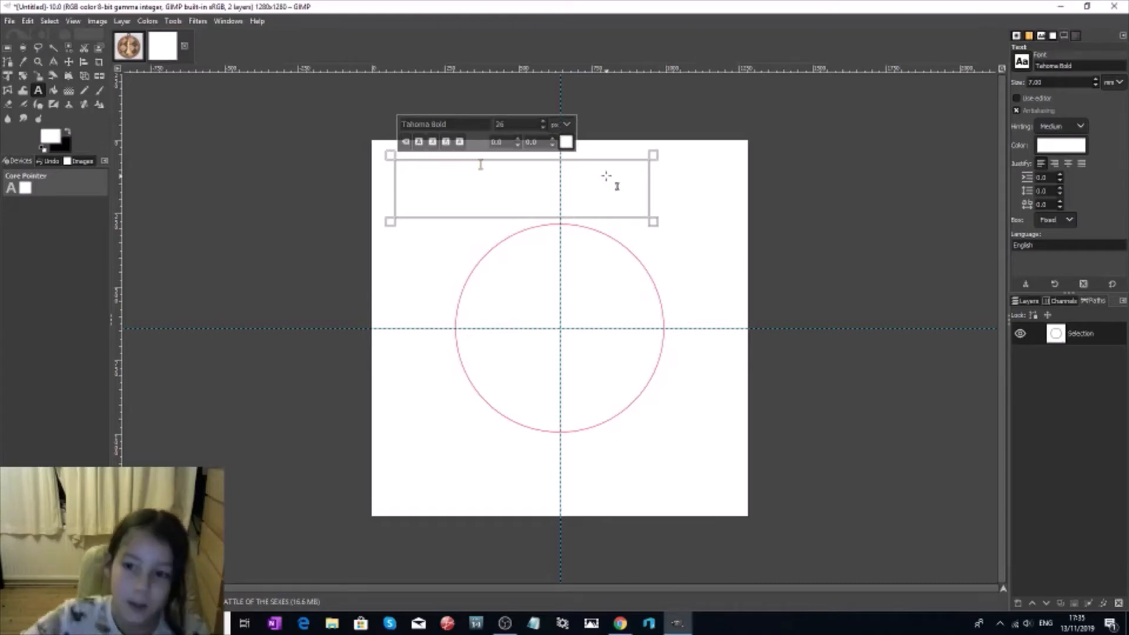
Format "BATTLE OF THE SEXES" as 84 px black (000000) text and widen its box so the wording fits on one line.
left_click_drag(524, 181, 388, 171)
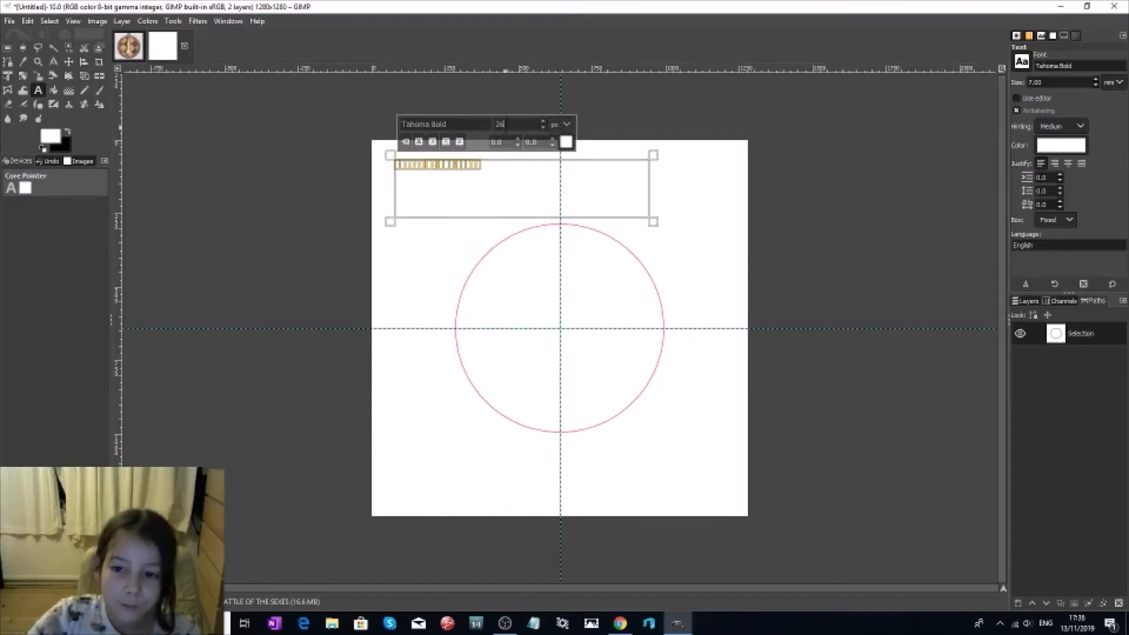
double_click(498, 124)
type("84")
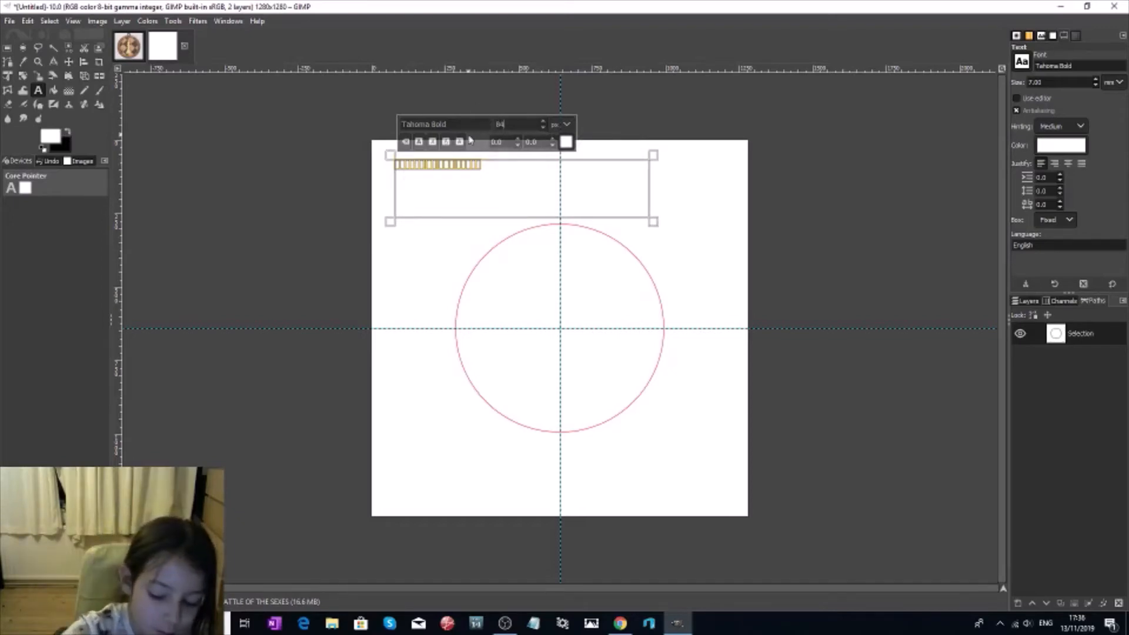
key("Return")
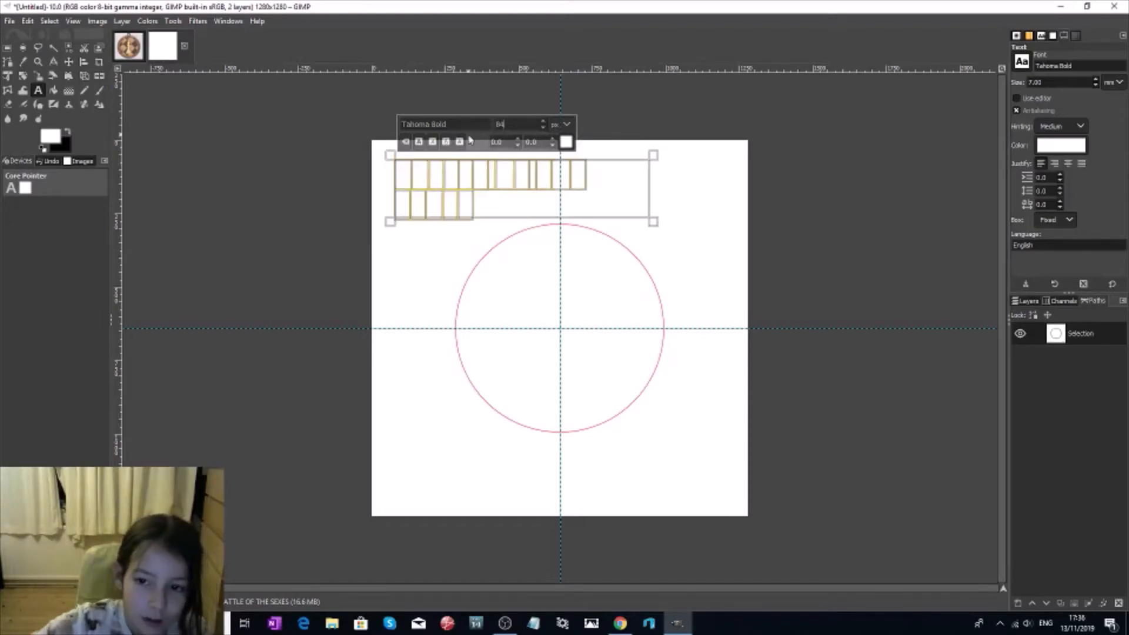
left_click(565, 143)
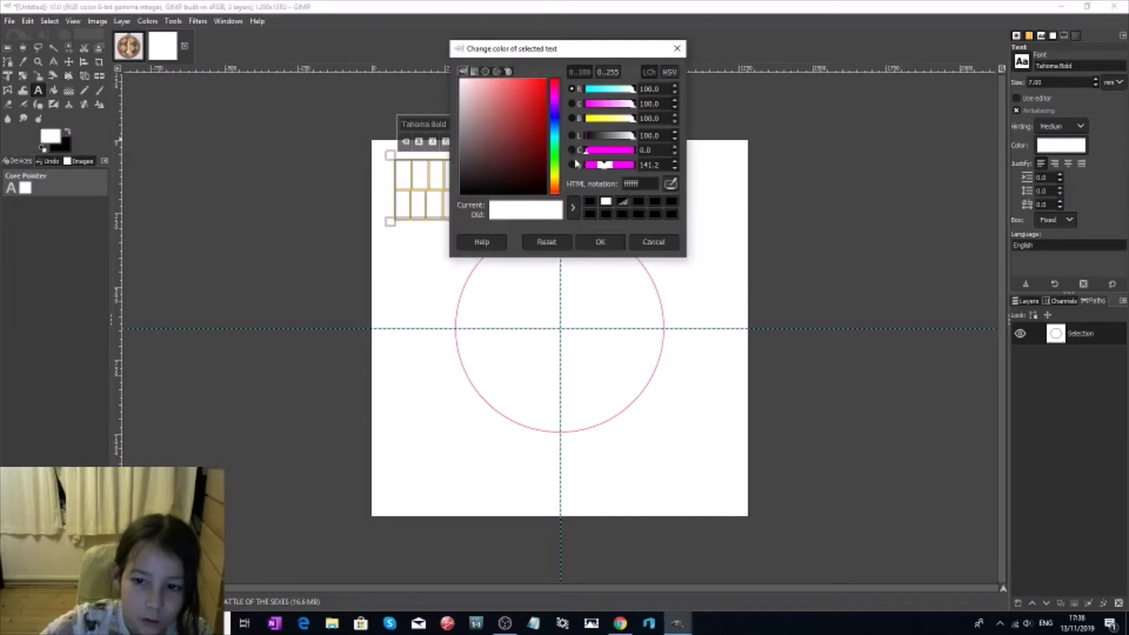
left_click(622, 214)
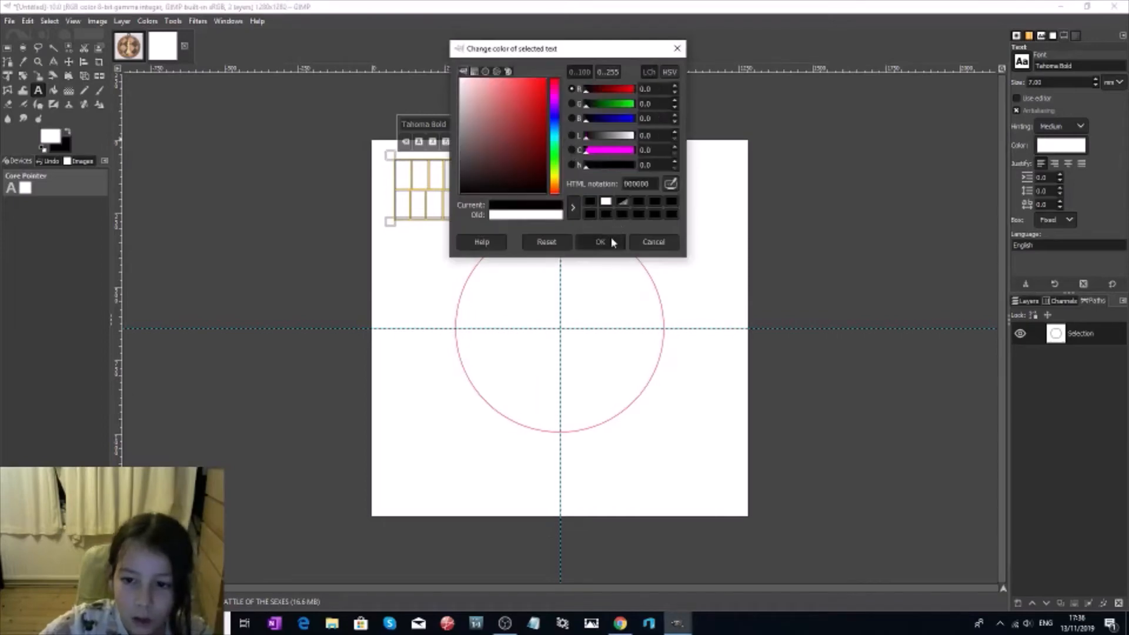
left_click(612, 238)
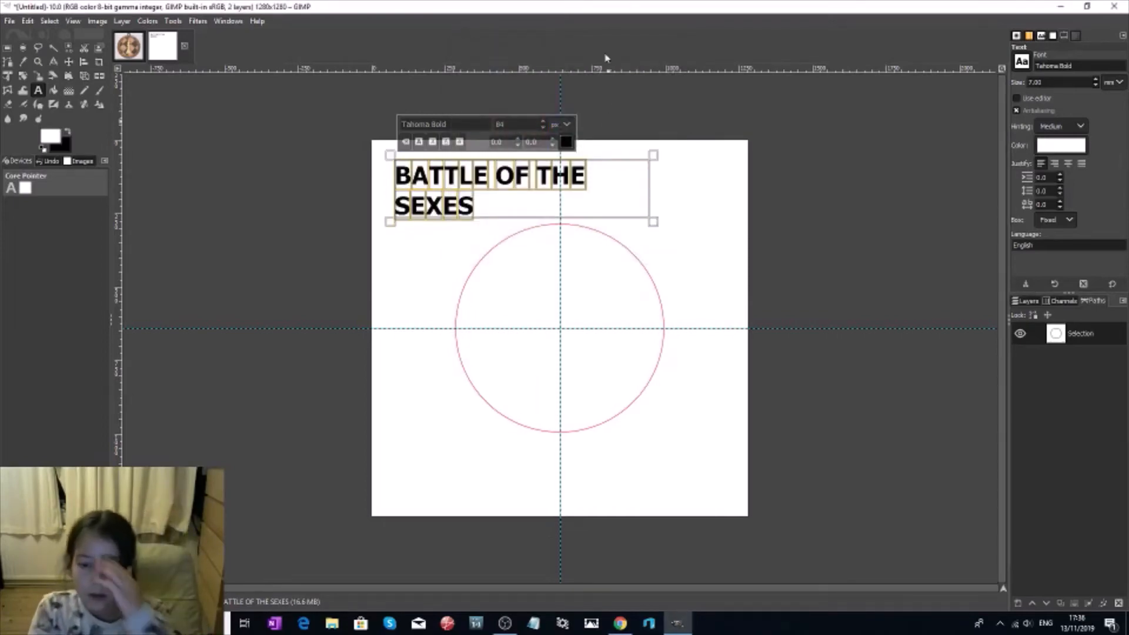
left_click(615, 224)
left_click_drag(621, 220, 735, 227)
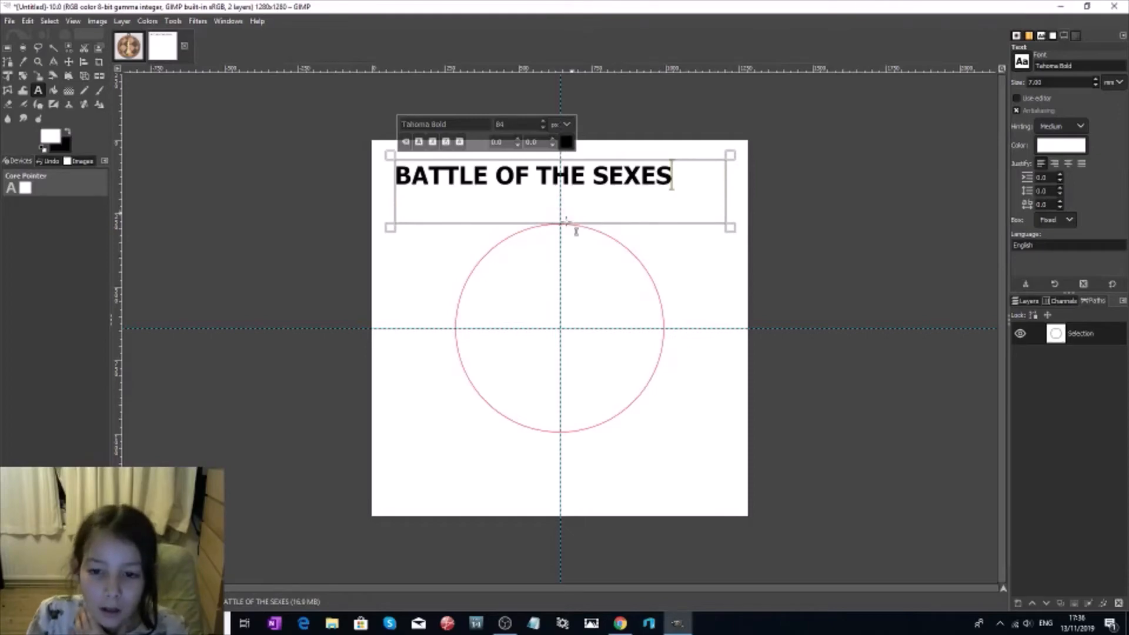
Add a wide text box below the circle containing "2019" in black at size 84 px.
left_click_drag(412, 447, 671, 499)
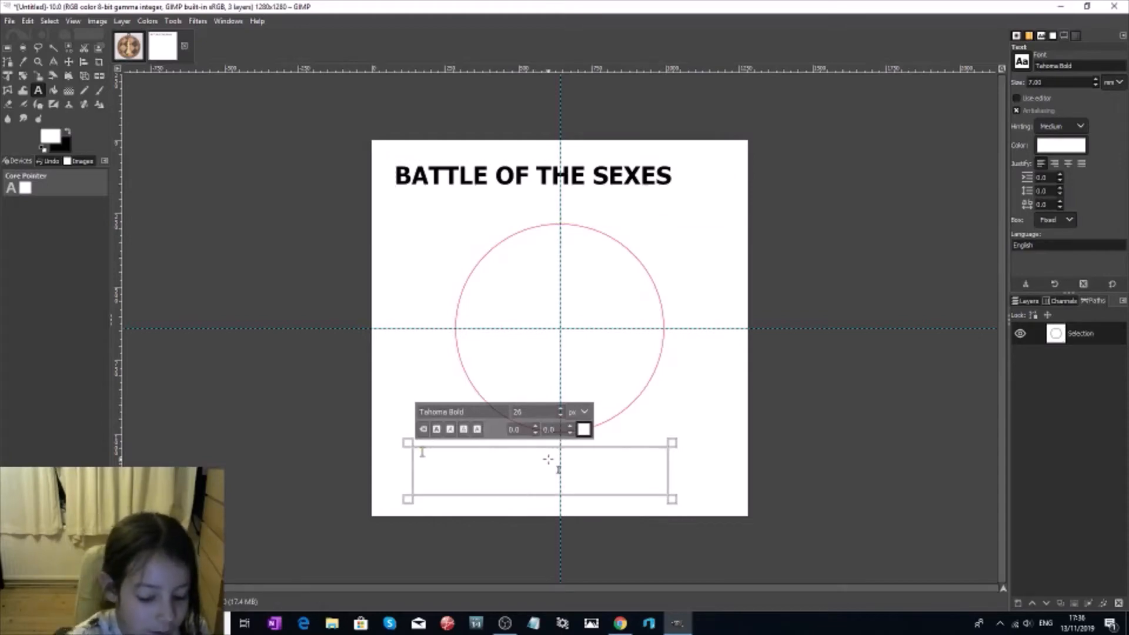
type("19")
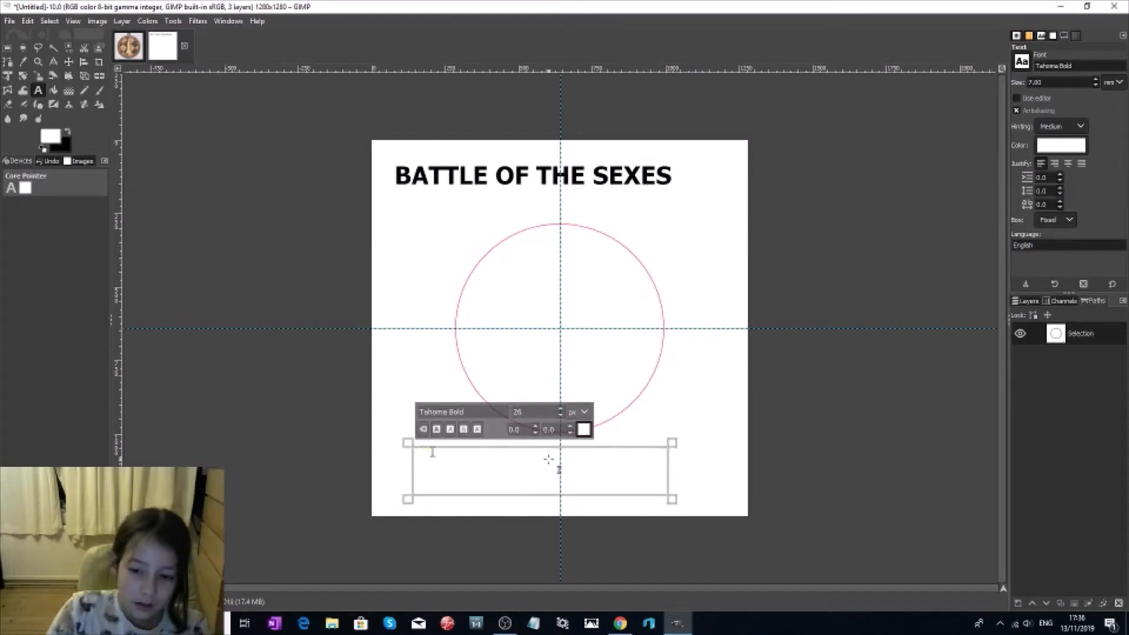
left_click_drag(457, 460, 378, 445)
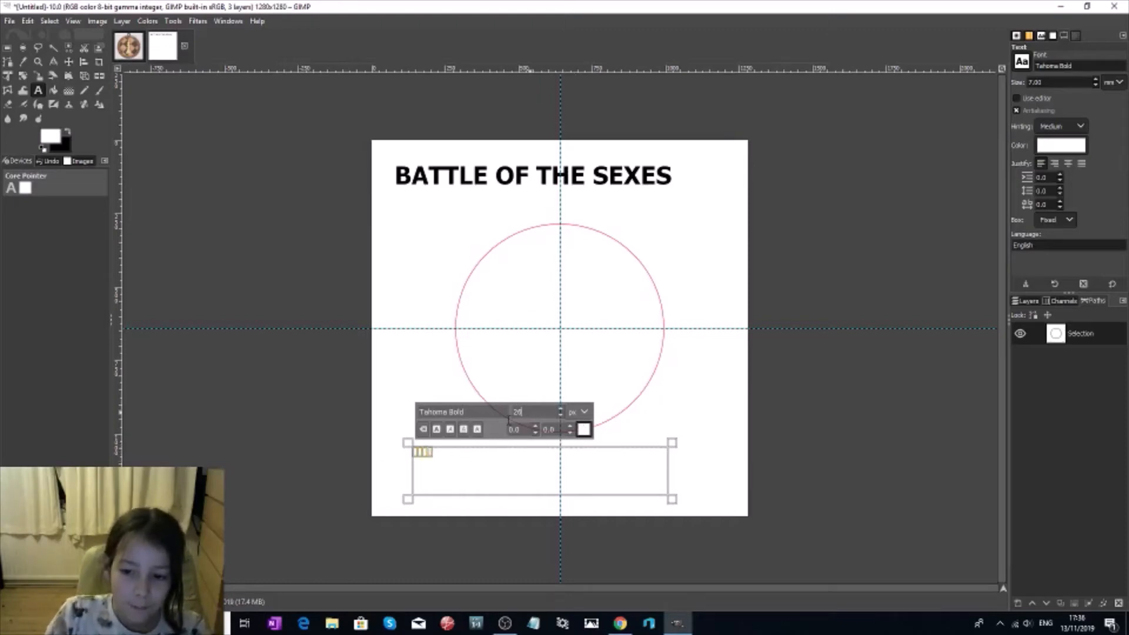
double_click(515, 411)
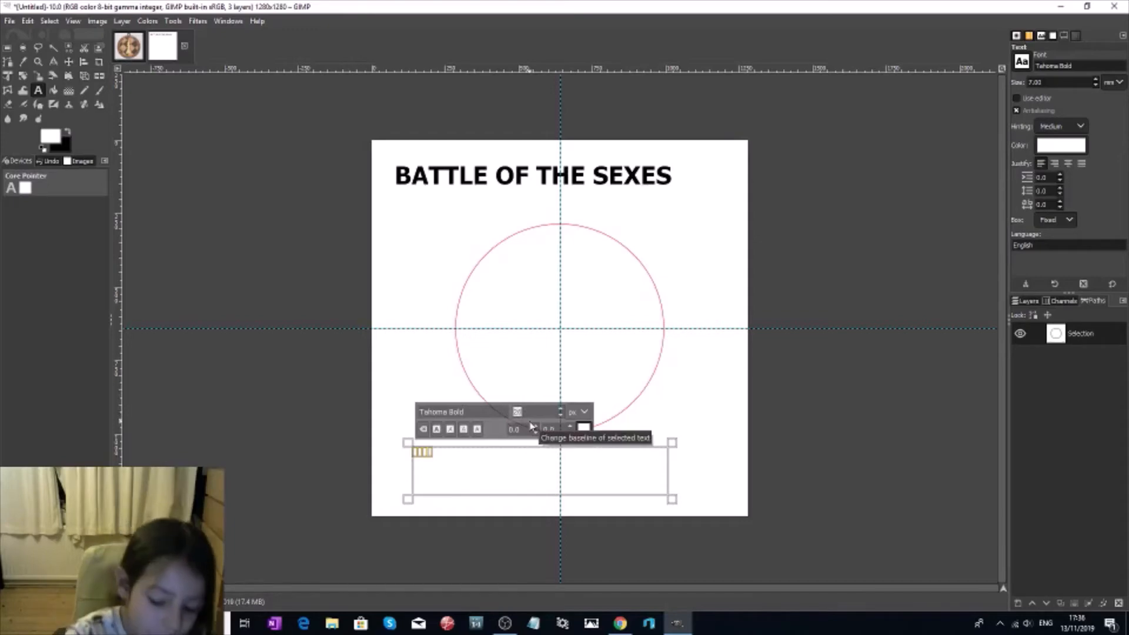
type("84")
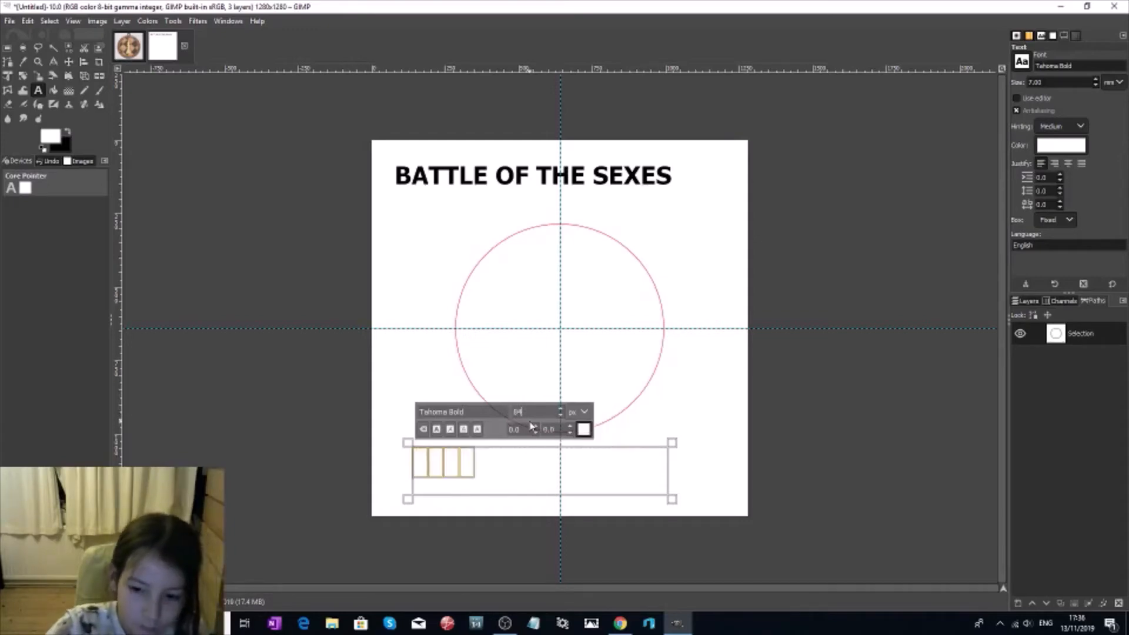
left_click(583, 431)
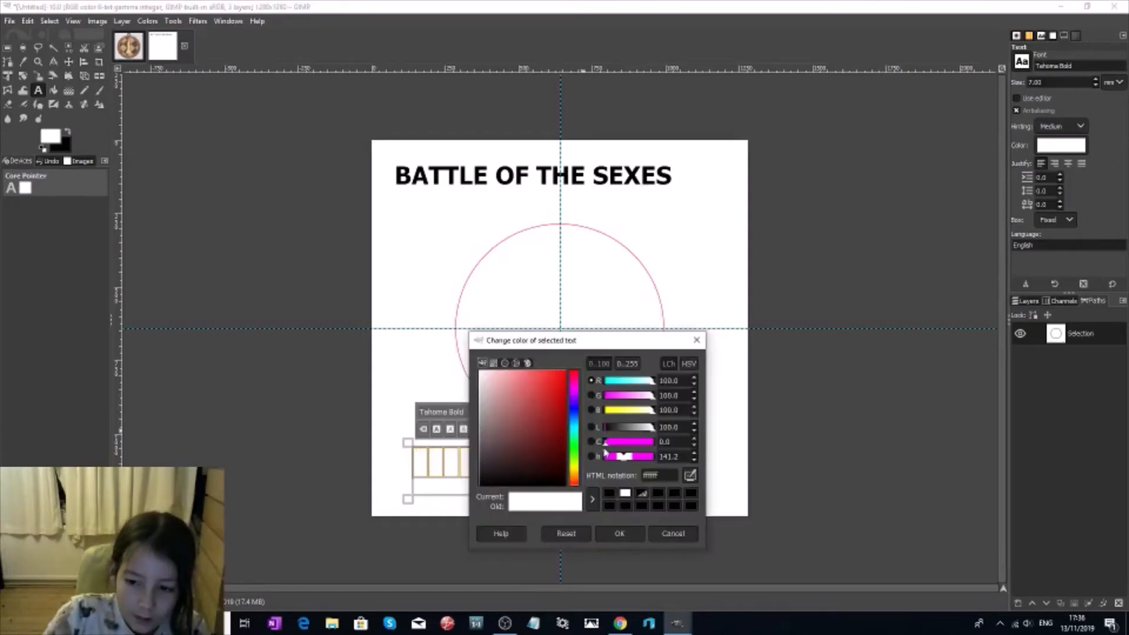
left_click(642, 507)
left_click(638, 533)
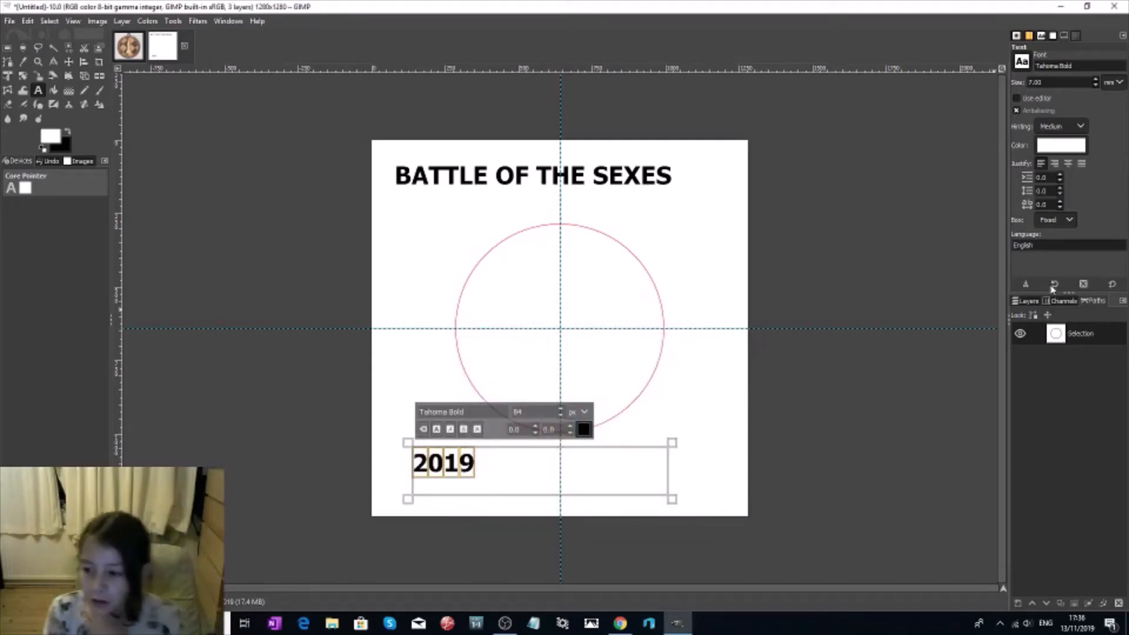
Apply Text along Path to the 2019 text layer to bend it around the circle path, and delete that text layer.
left_click(1027, 301)
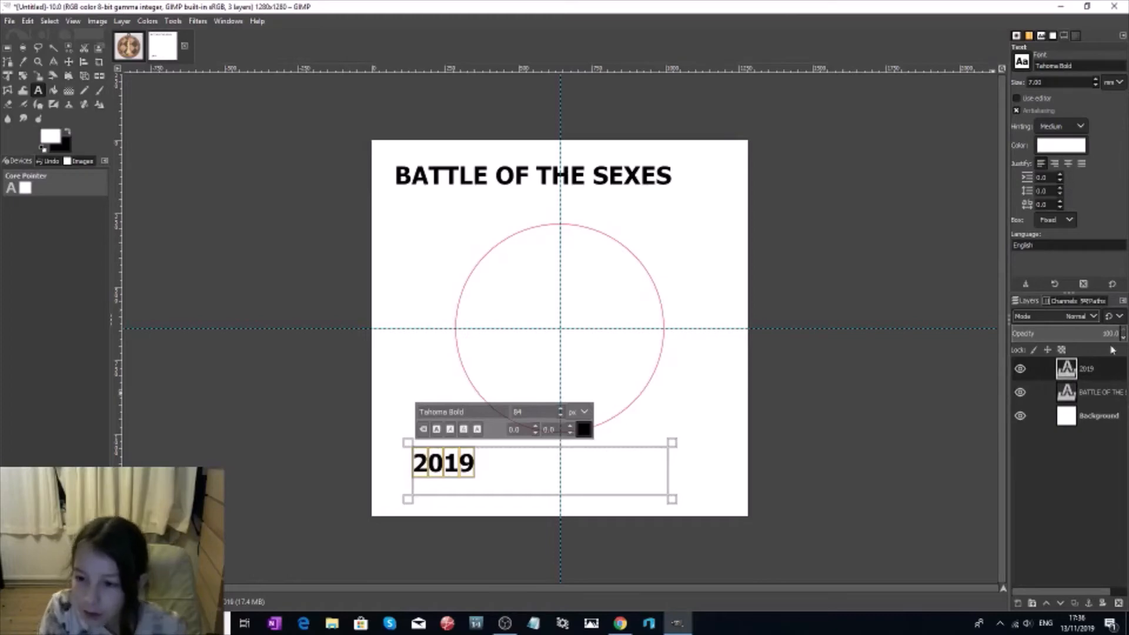
right_click(1089, 369)
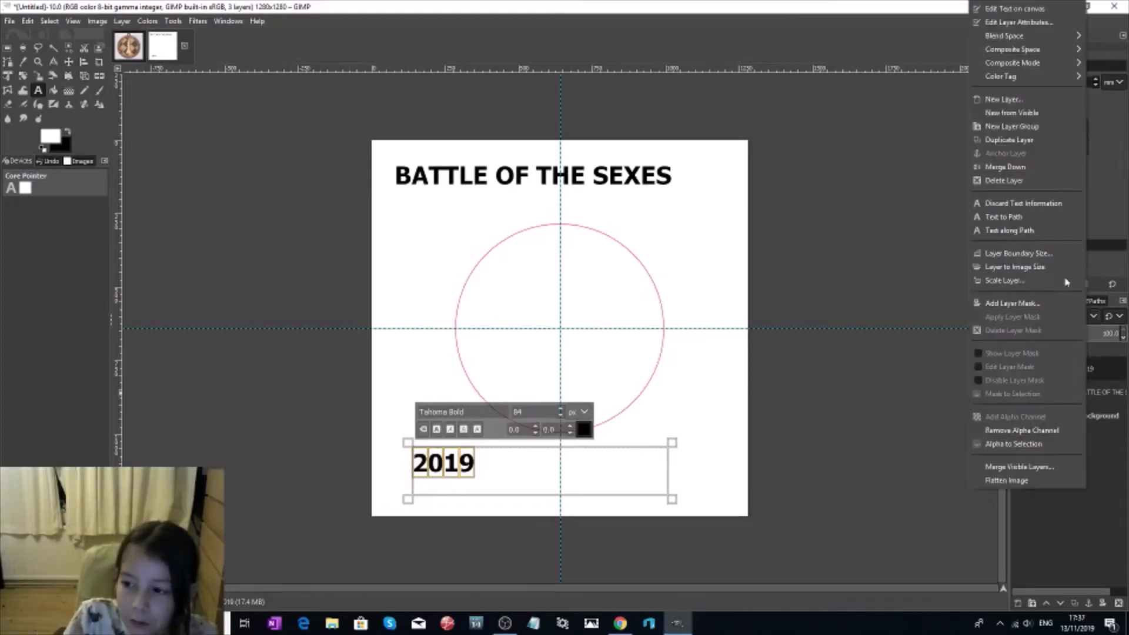
left_click(1035, 231)
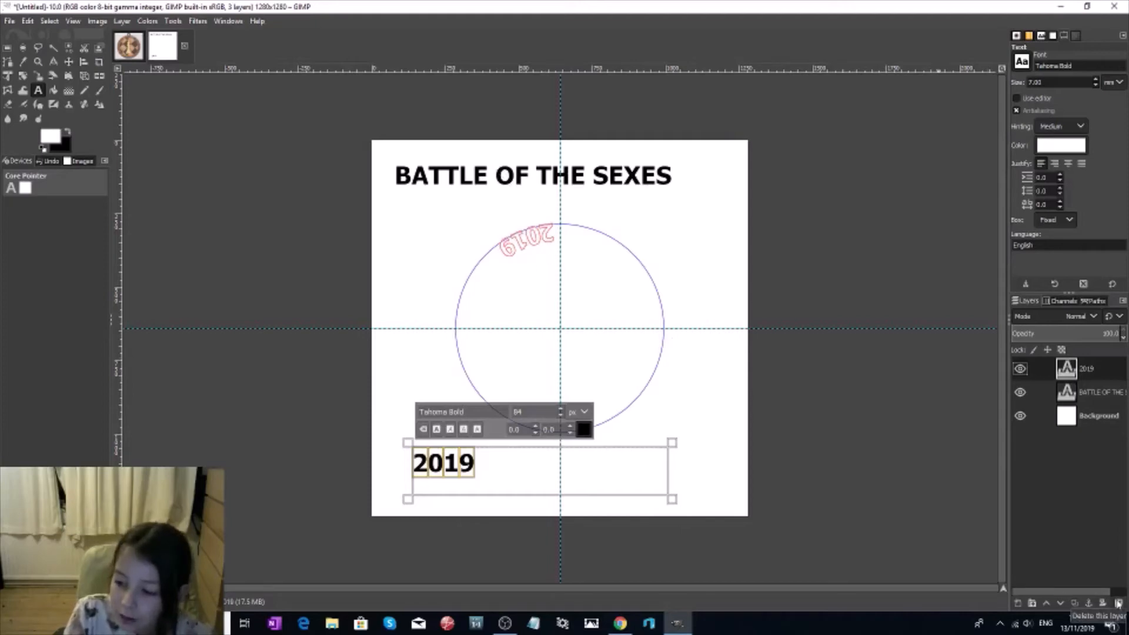
left_click(1117, 603)
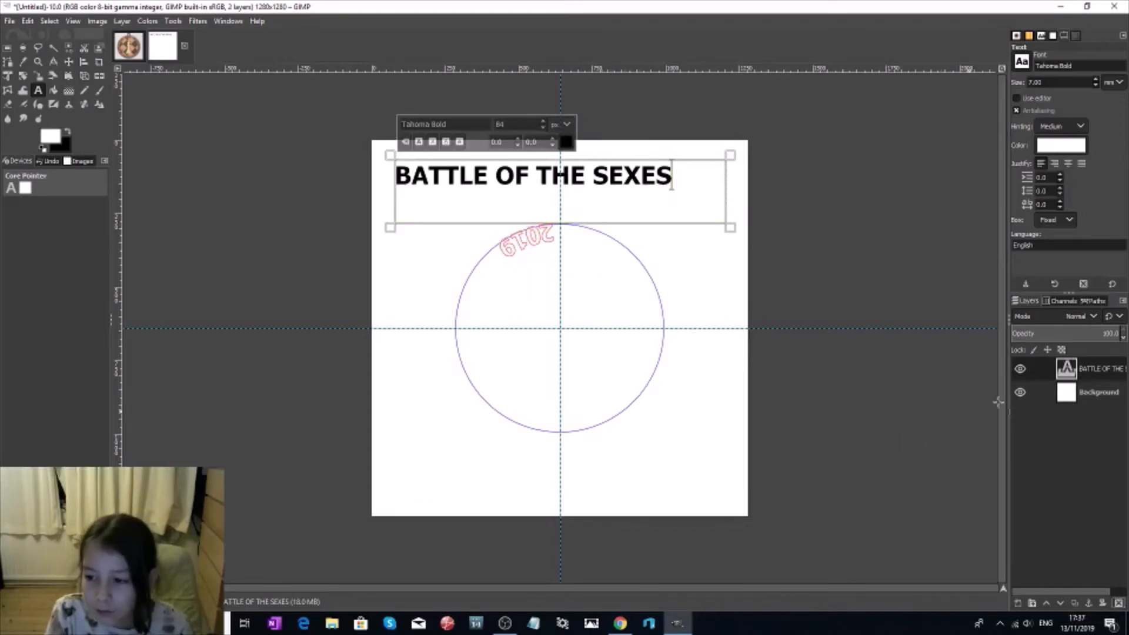
Hide the BATTLE OF THE SEXES text layer and undock the paths list into a floating window beside the canvas.
left_click(1020, 367)
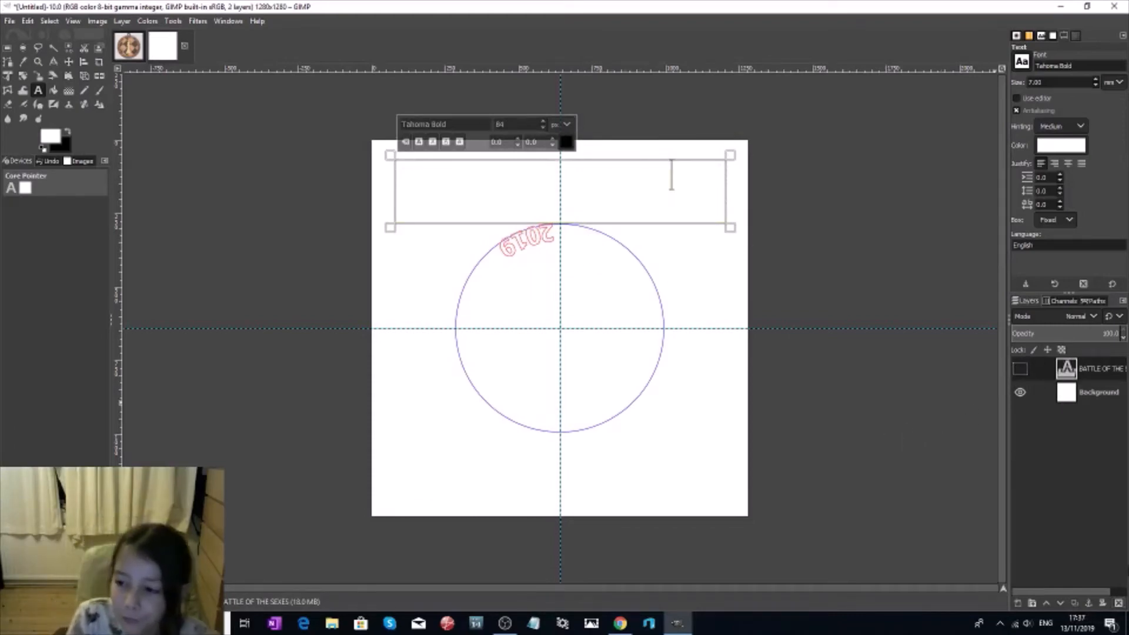
left_click_drag(1091, 302, 1084, 317)
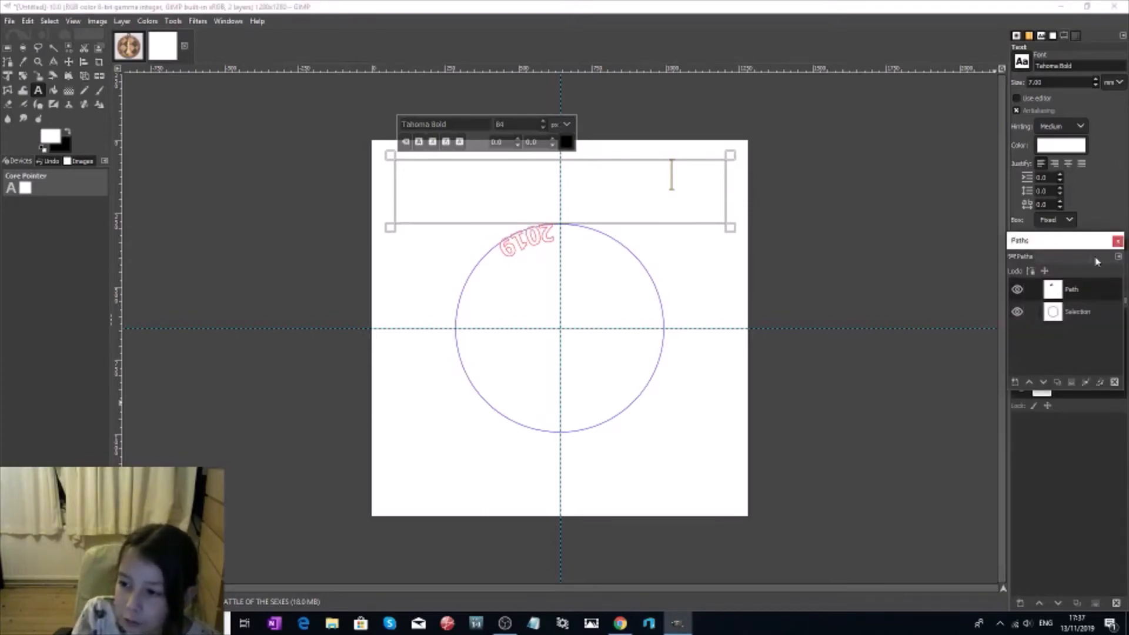
left_click_drag(1053, 246, 916, 322)
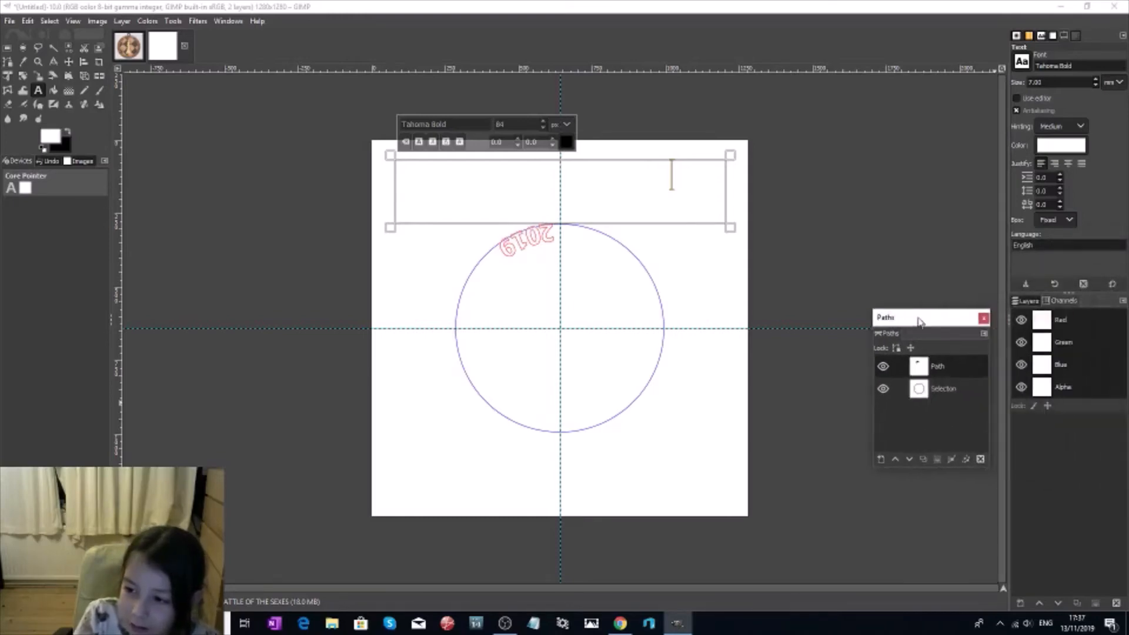
Convert the curved 2019 path to a selection and bring the layer list back into view.
right_click(940, 369)
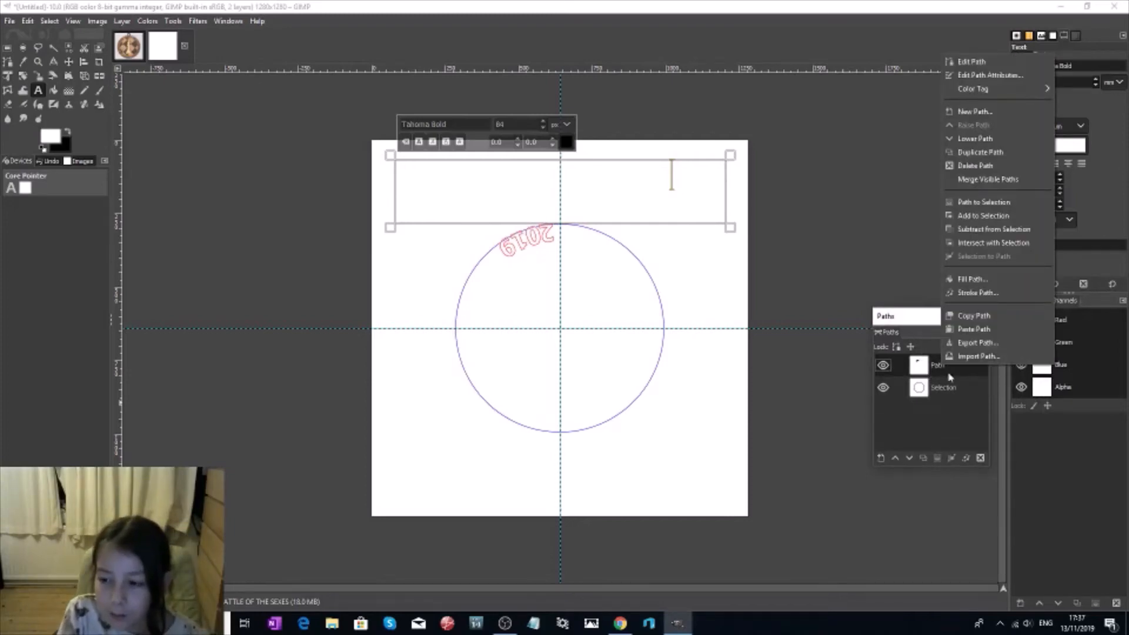
left_click(969, 206)
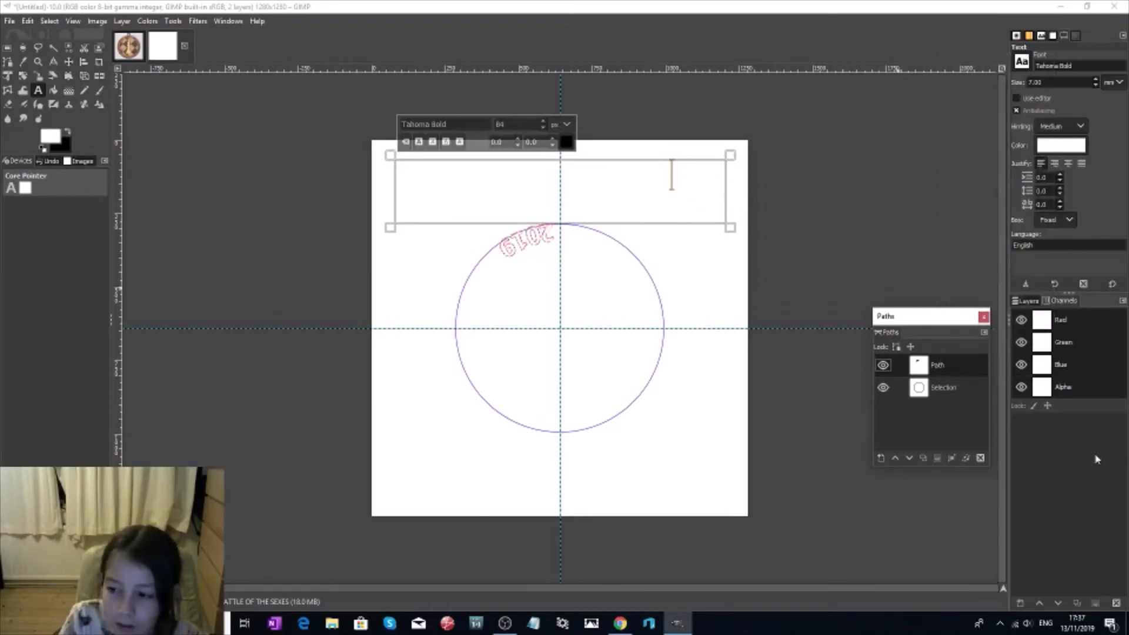
left_click(1019, 301)
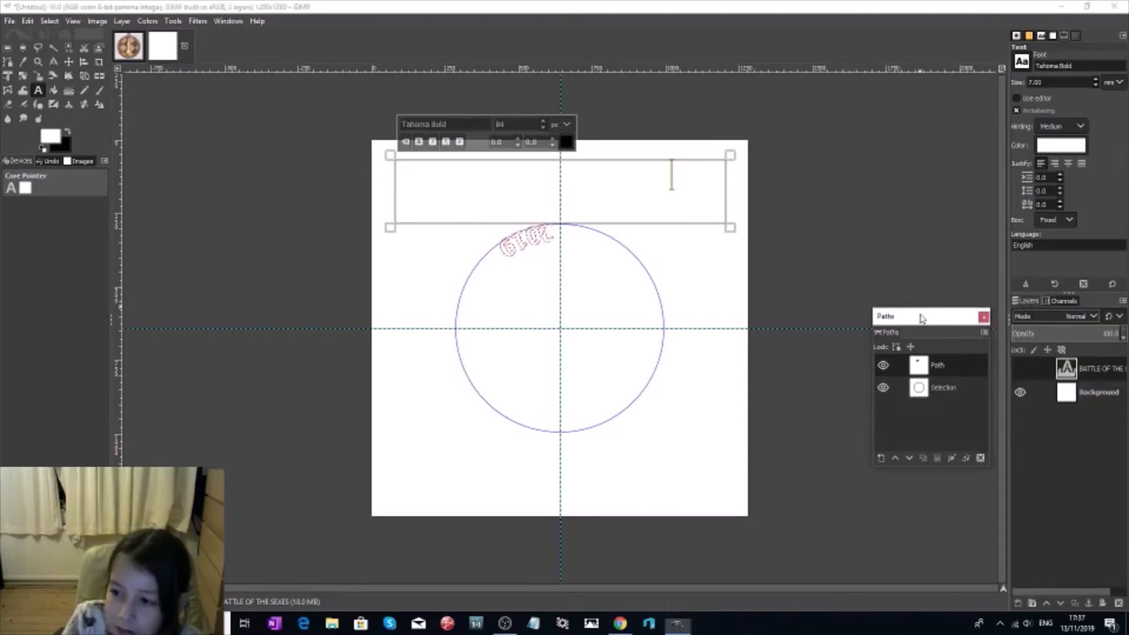
mouse_move(921, 318)
left_mouse_down()
mouse_move(1115, 291)
mouse_move(1108, 324)
mouse_move(1051, 305)
mouse_move(1065, 140)
mouse_move(943, 264)
mouse_move(918, 318)
left_mouse_up()
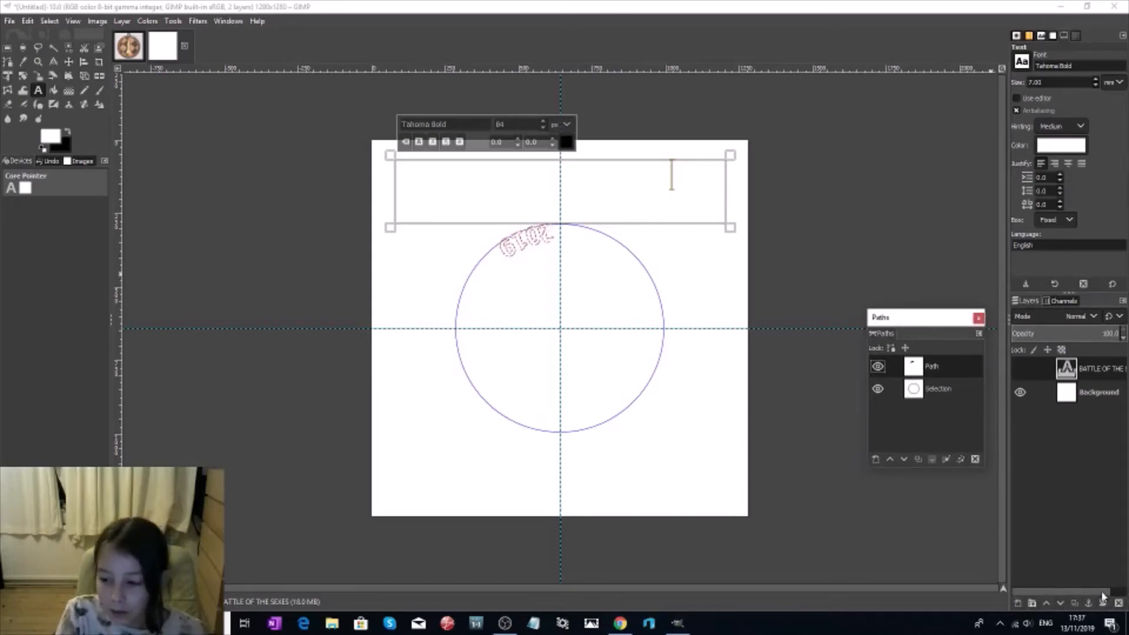
Add a new transparent 1280 × 1280 px layer and fill the 2019 selection on it with the black background color.
left_click(1018, 602)
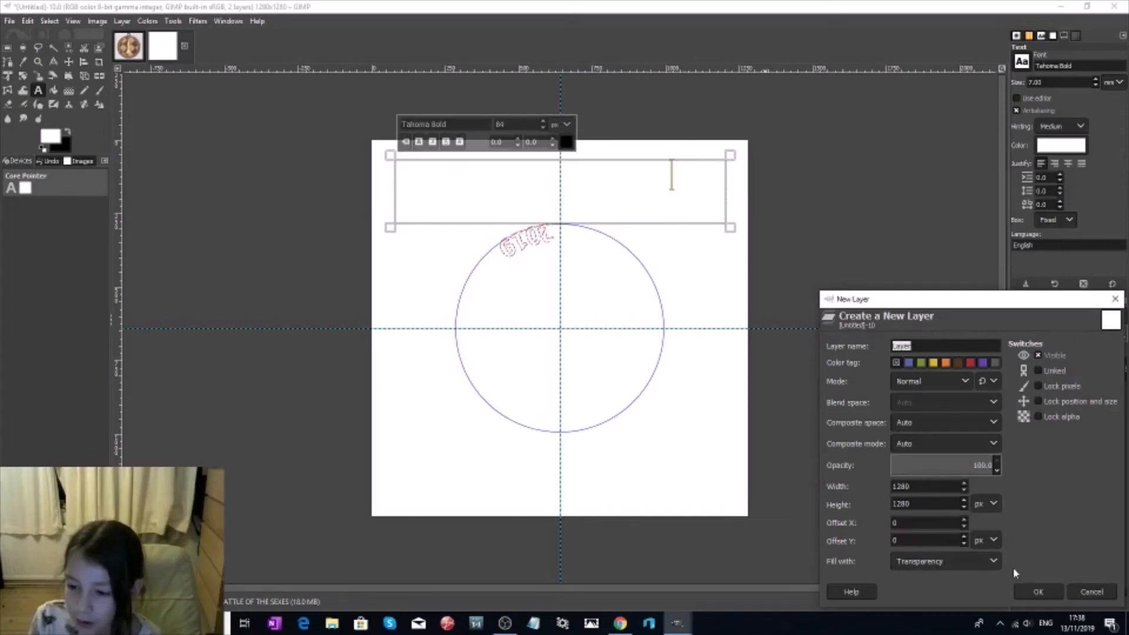
left_click(1033, 592)
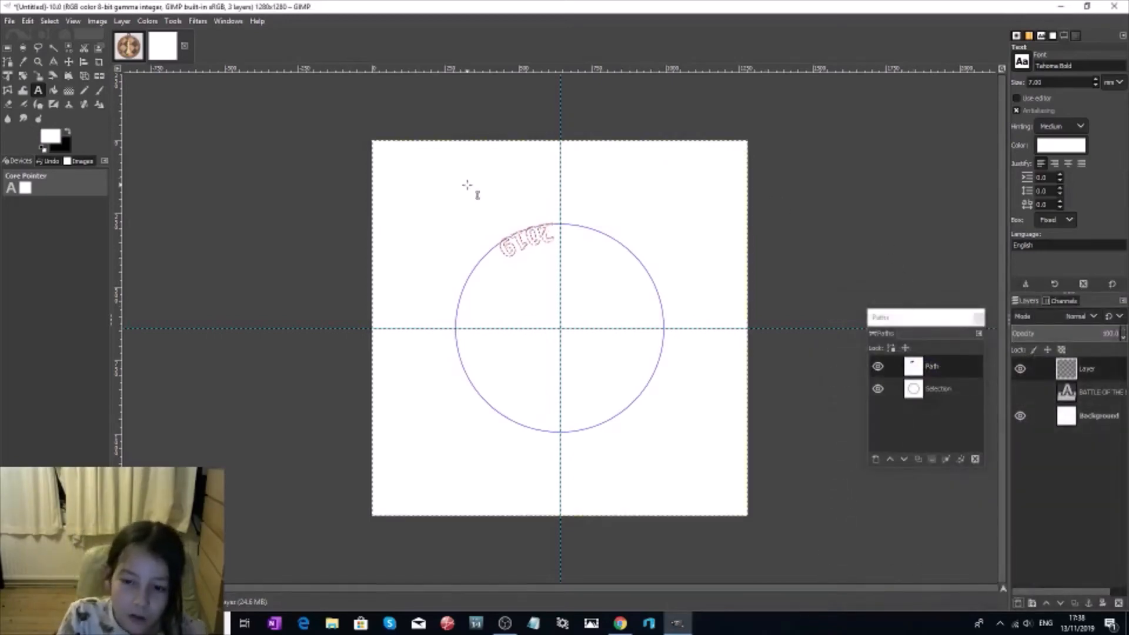
left_click(27, 21)
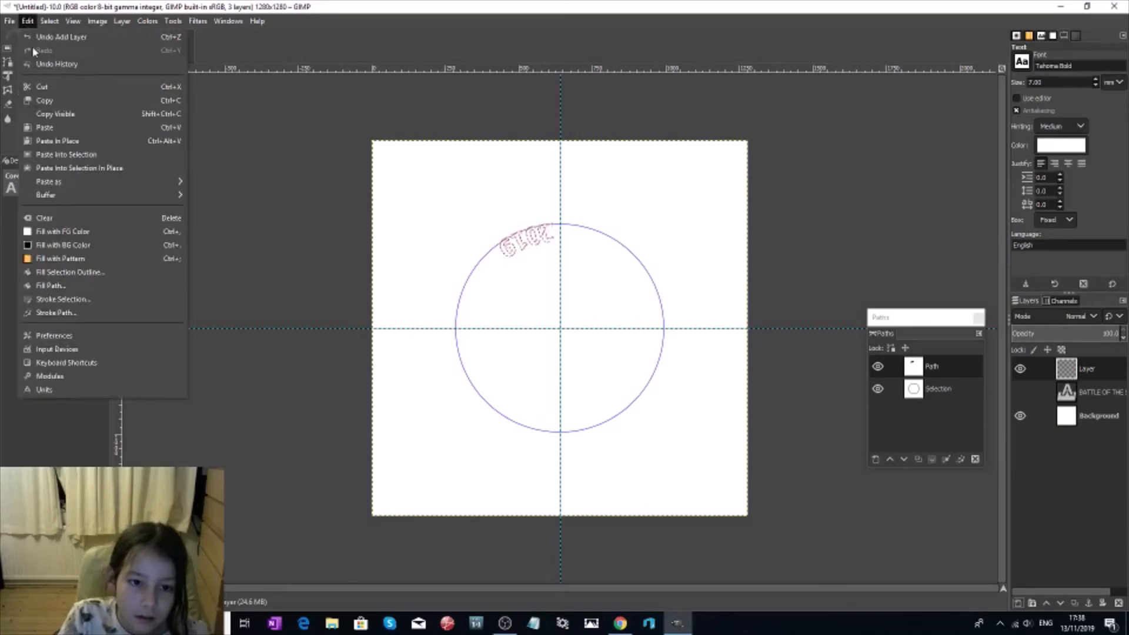
left_click(64, 251)
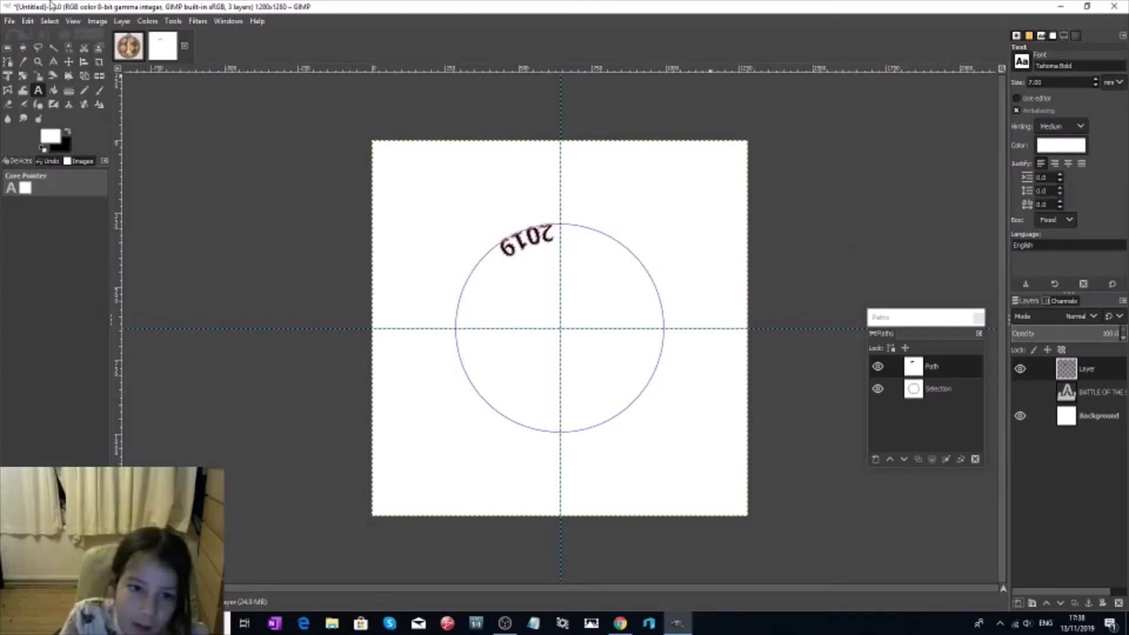
Clear the selection and delete the curved 2019 text path, keeping the circle path.
left_click(50, 22)
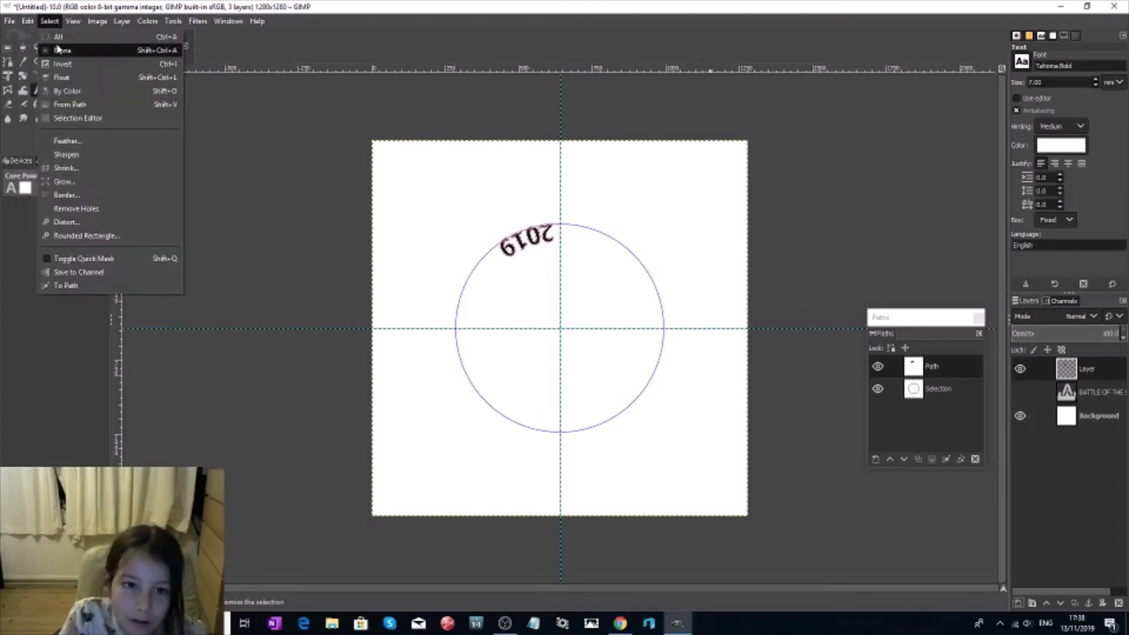
left_click(59, 51)
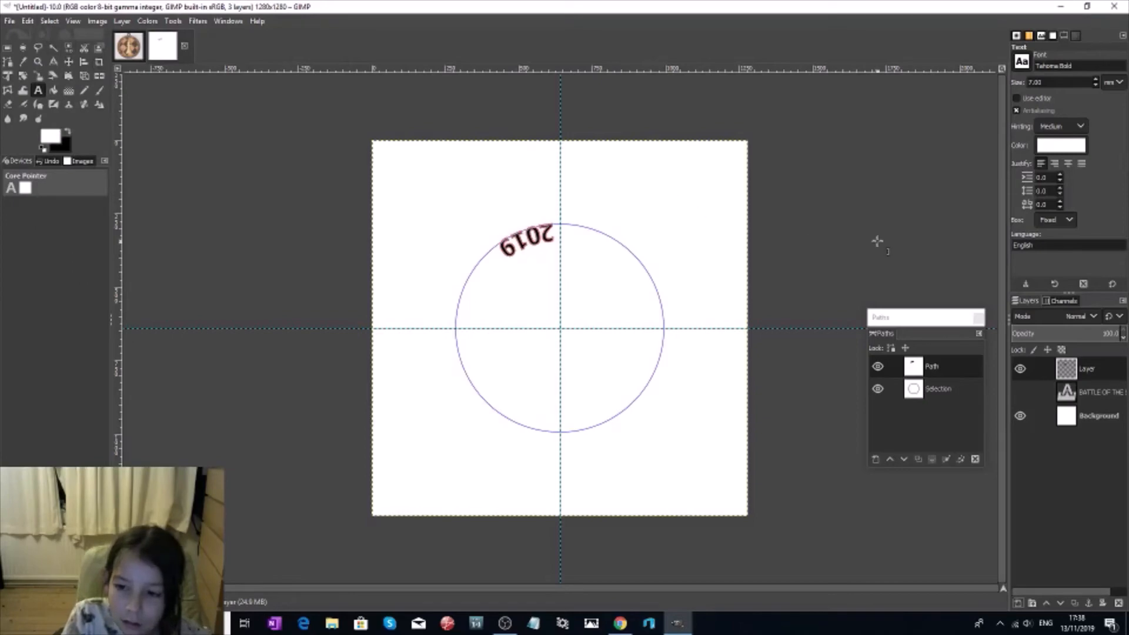
left_click(914, 320)
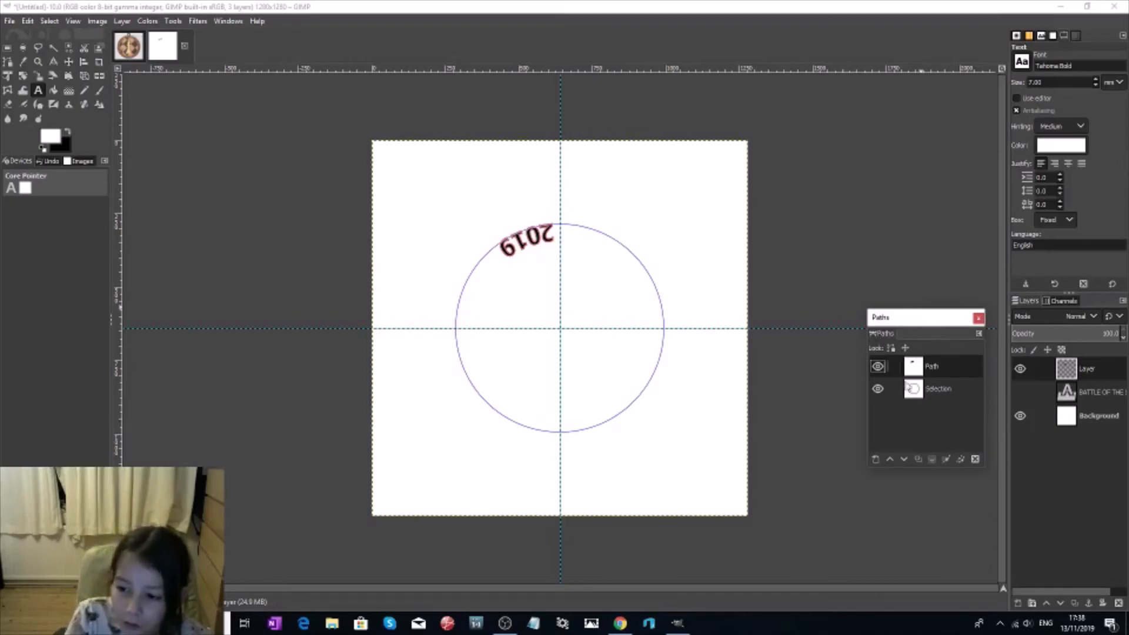
left_click(975, 460)
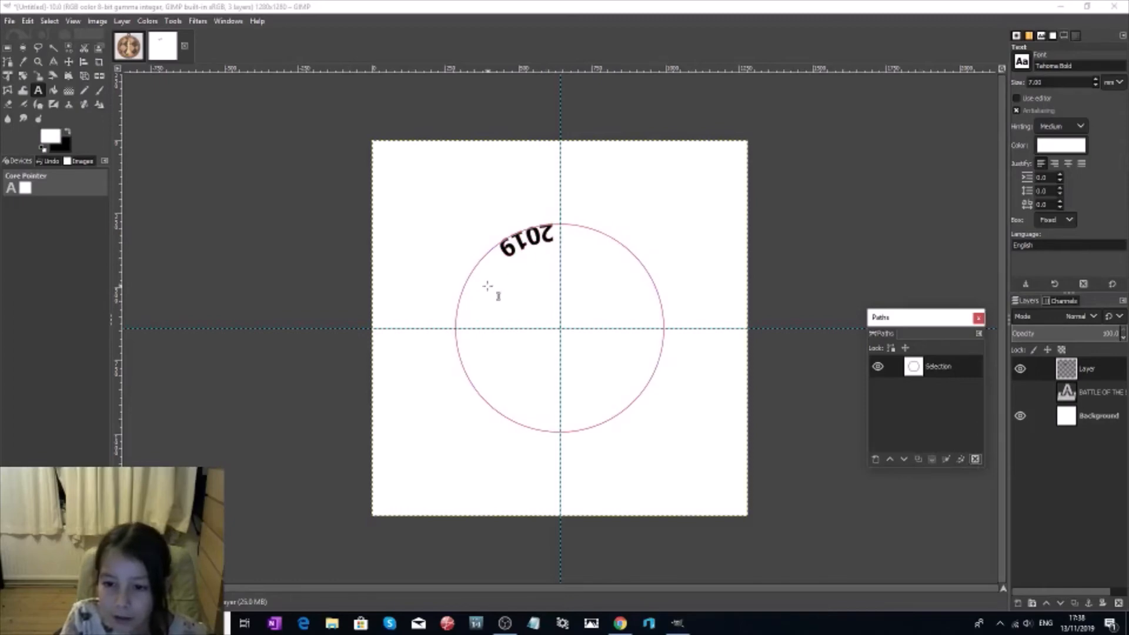
left_click(1019, 303)
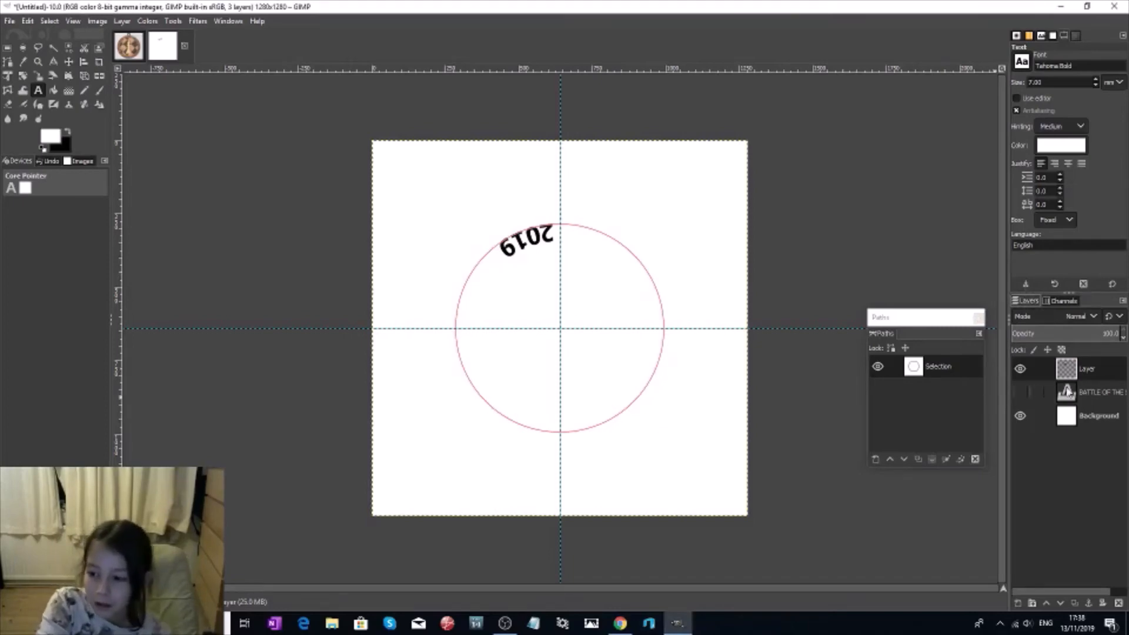
left_click(1020, 392)
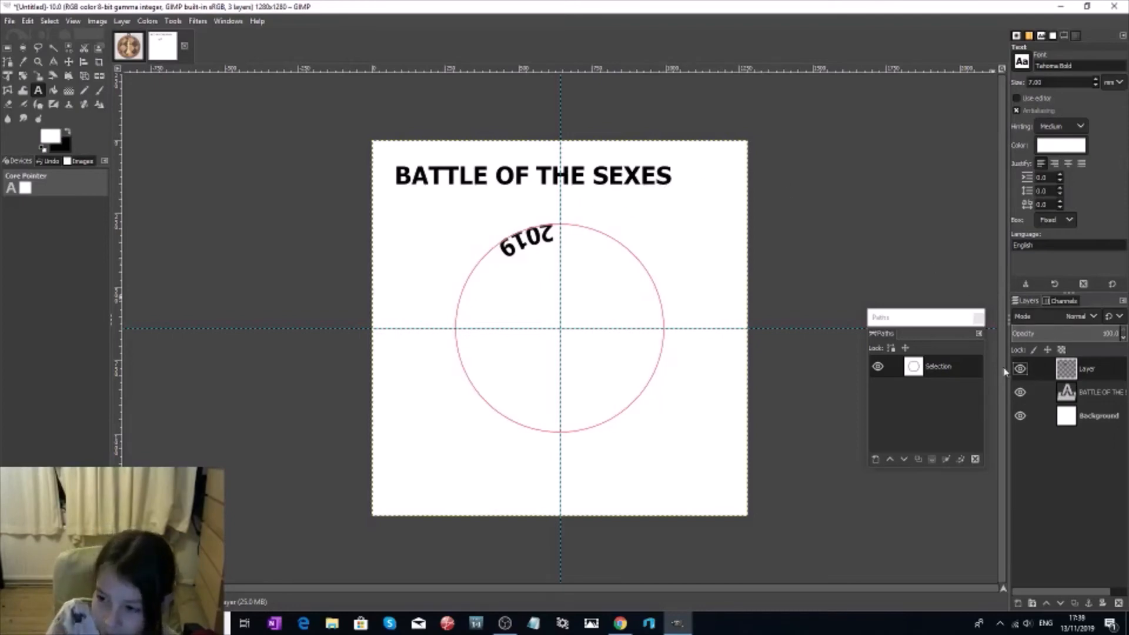
left_click(1020, 392)
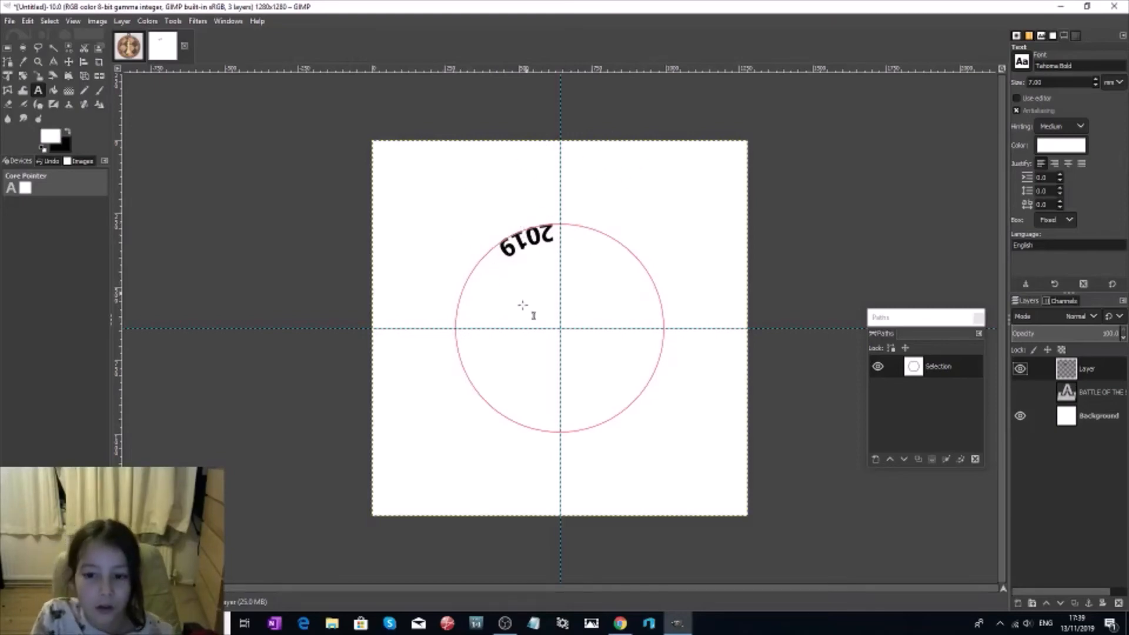
Rotate the curved 2019 layer -157.53° about its center at 640, 640 px and show the BATTLE OF THE SEXES layer again.
left_click(23, 76)
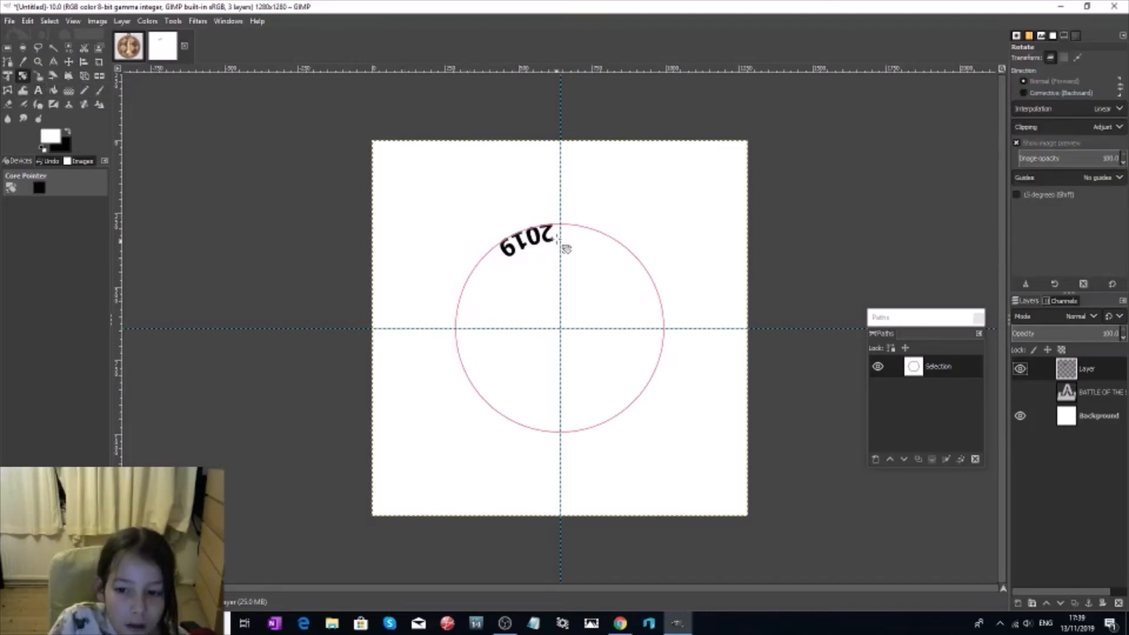
left_click_drag(567, 246, 513, 441)
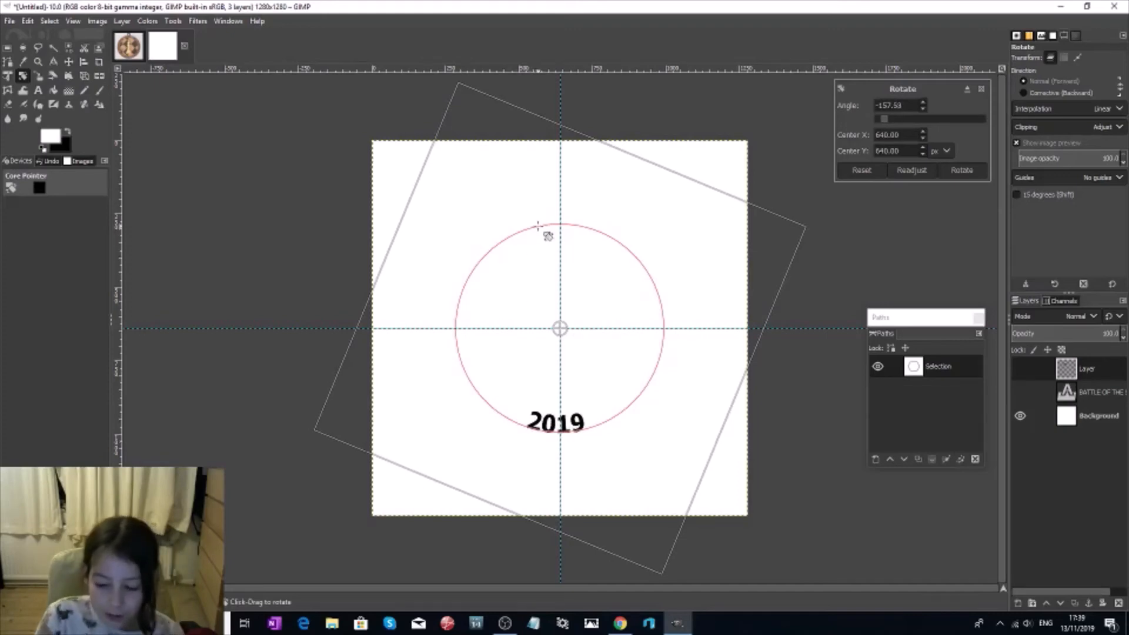
key("Return")
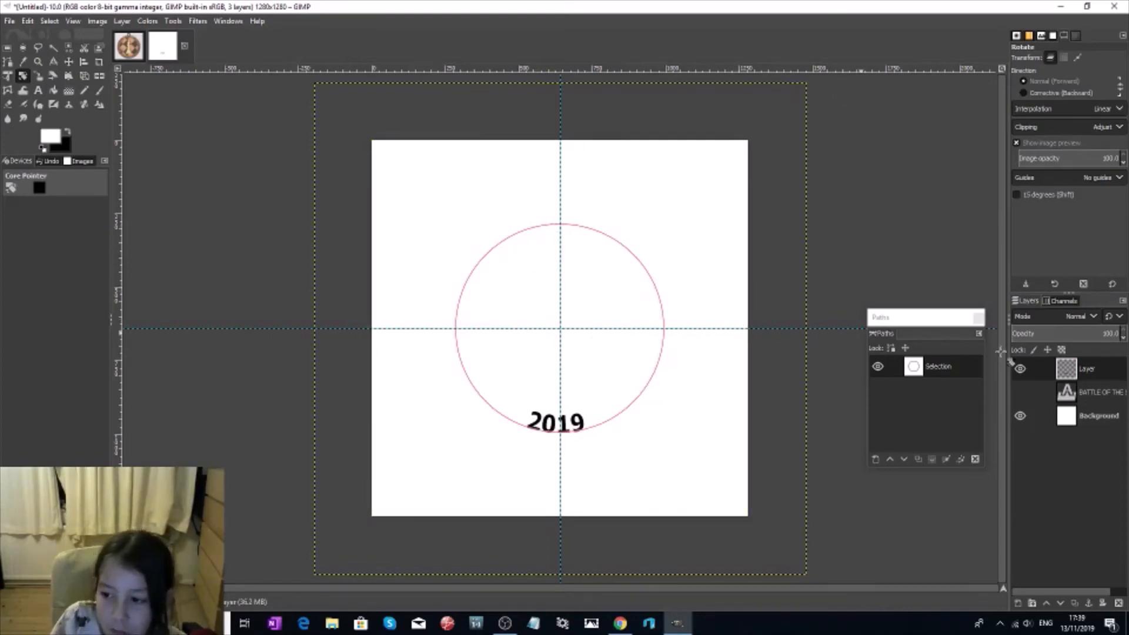
left_click(1021, 392)
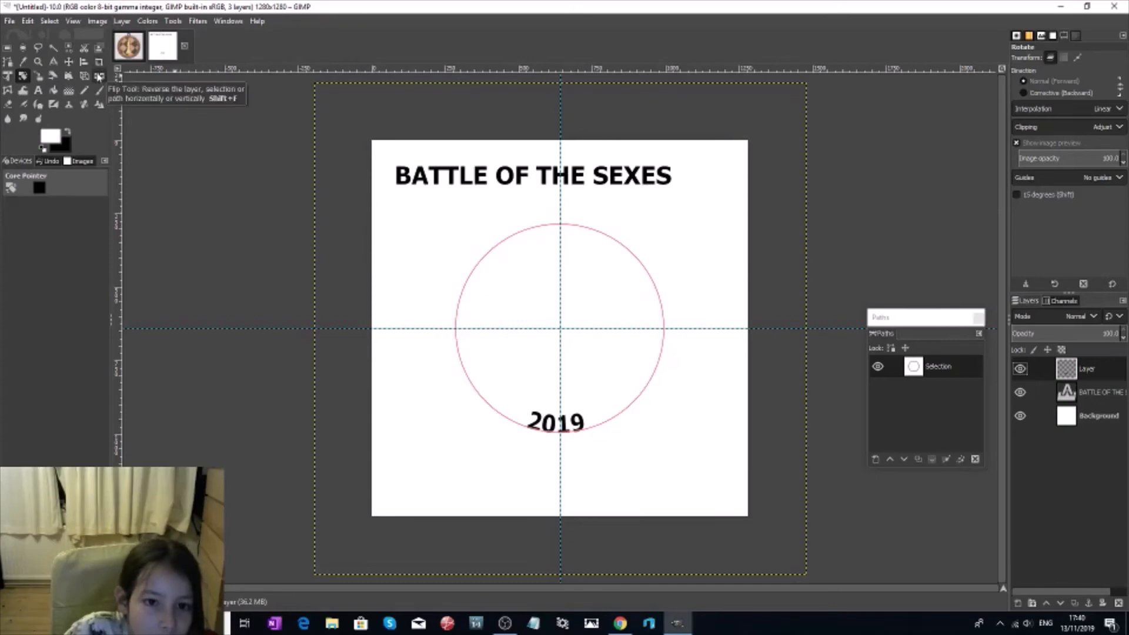
left_click(99, 77)
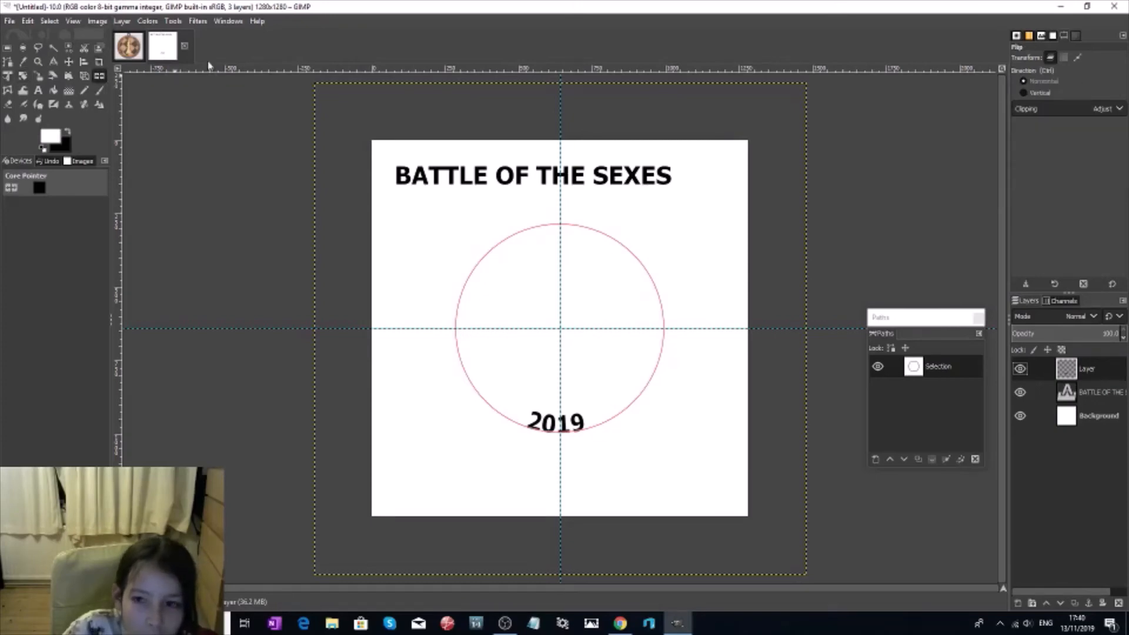
left_click(1078, 59)
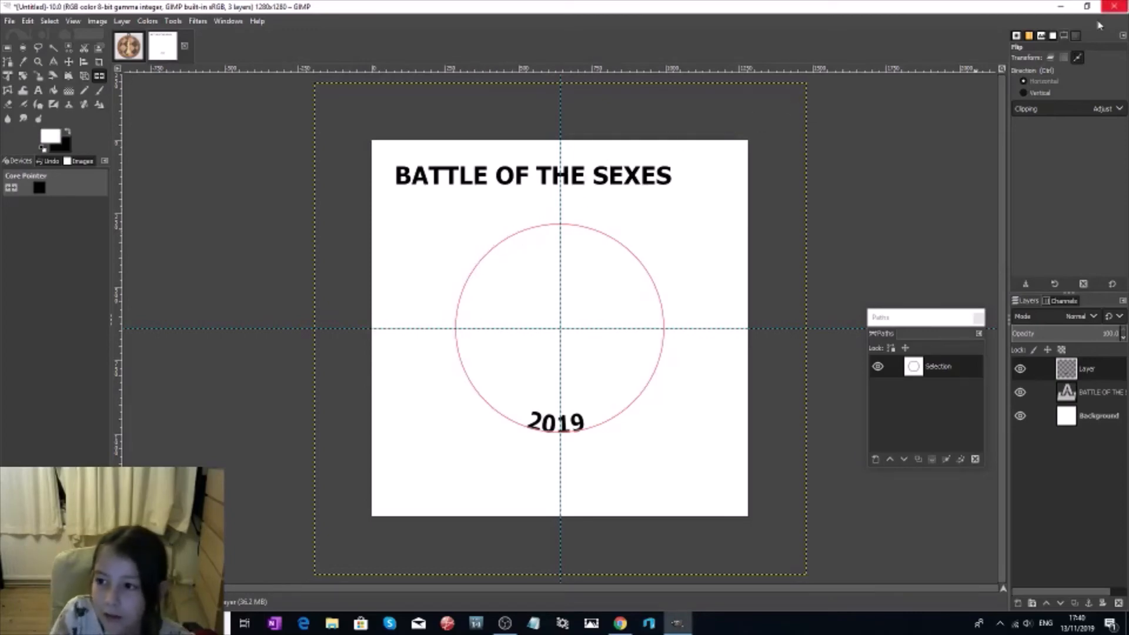
left_click(1056, 59)
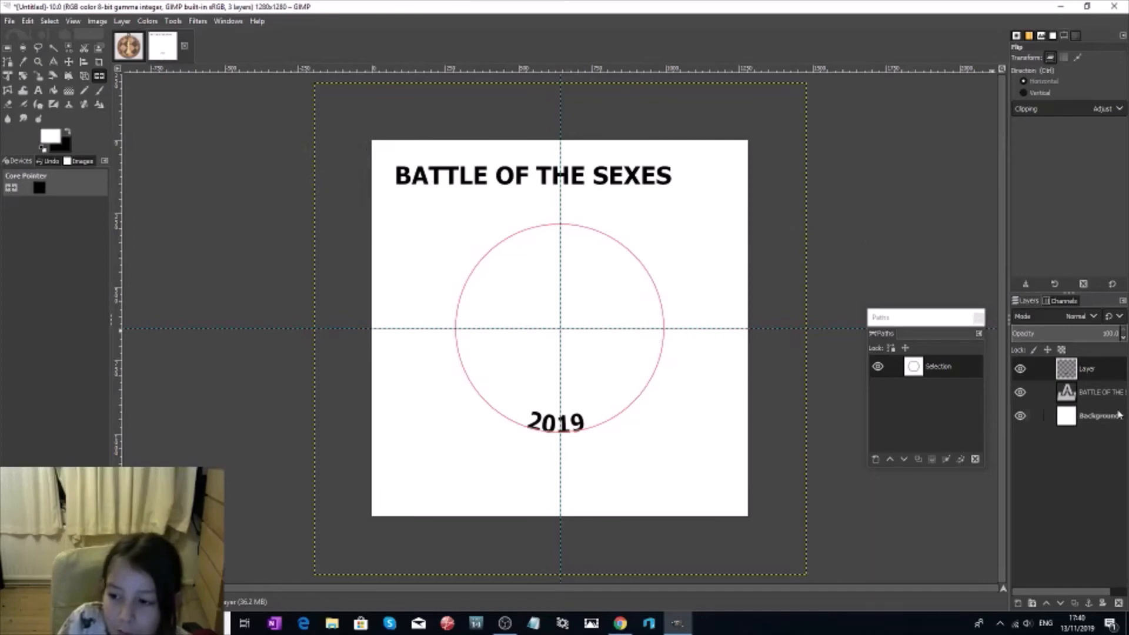
Apply Text along Path to the BATTLE OF THE SEXES layer using the circle path, and convert the resulting path to a selection.
right_click(1096, 394)
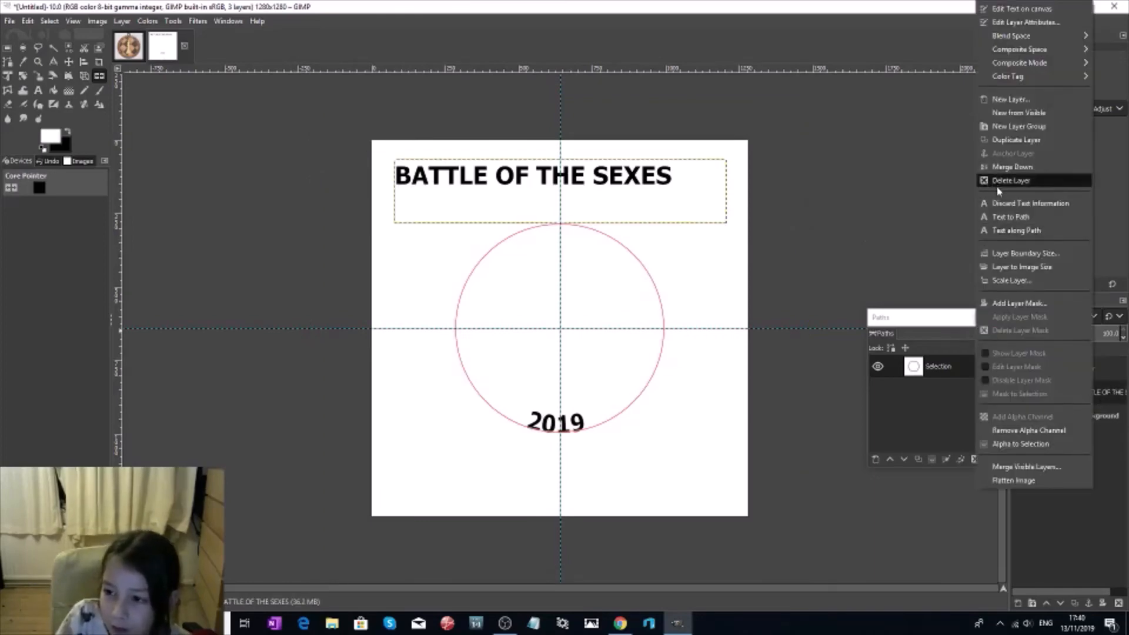
left_click(1006, 230)
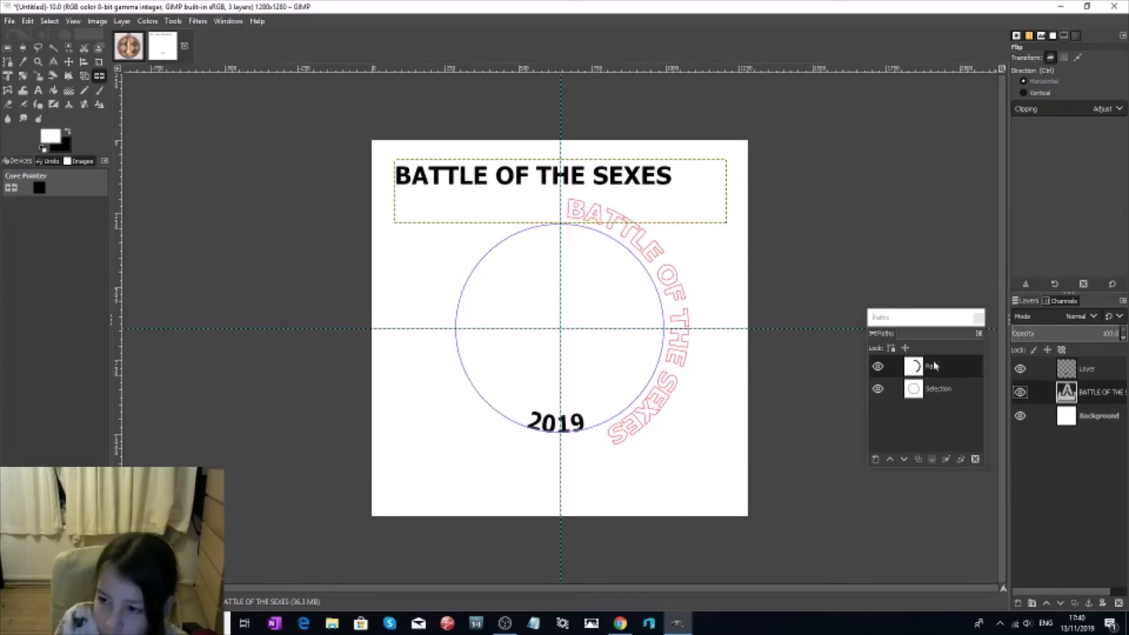
left_click(923, 317)
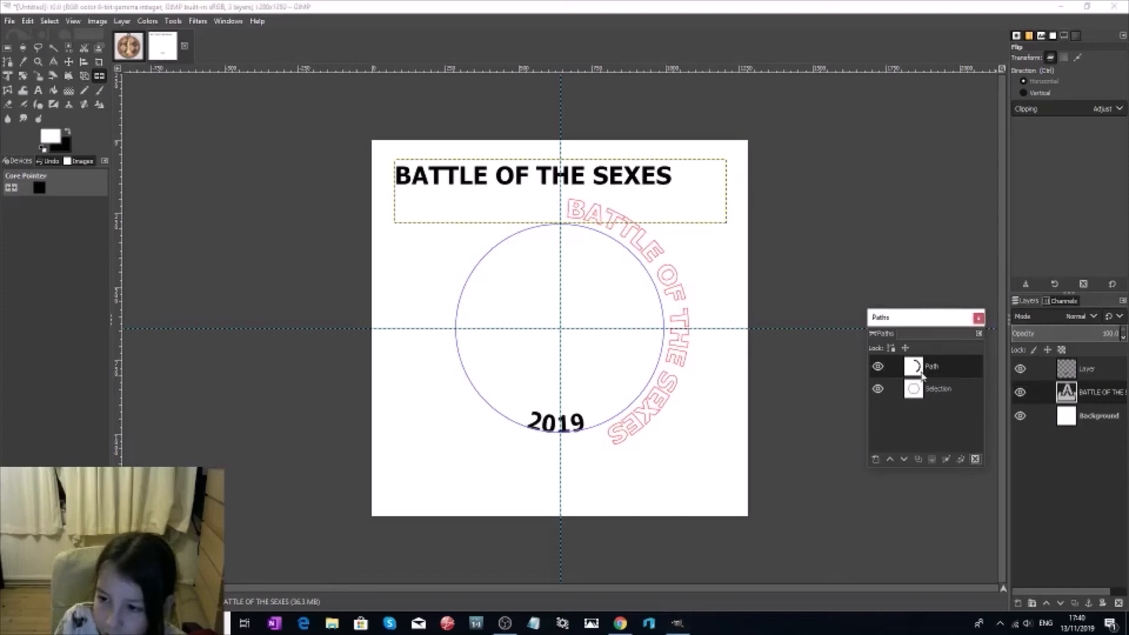
right_click(973, 371)
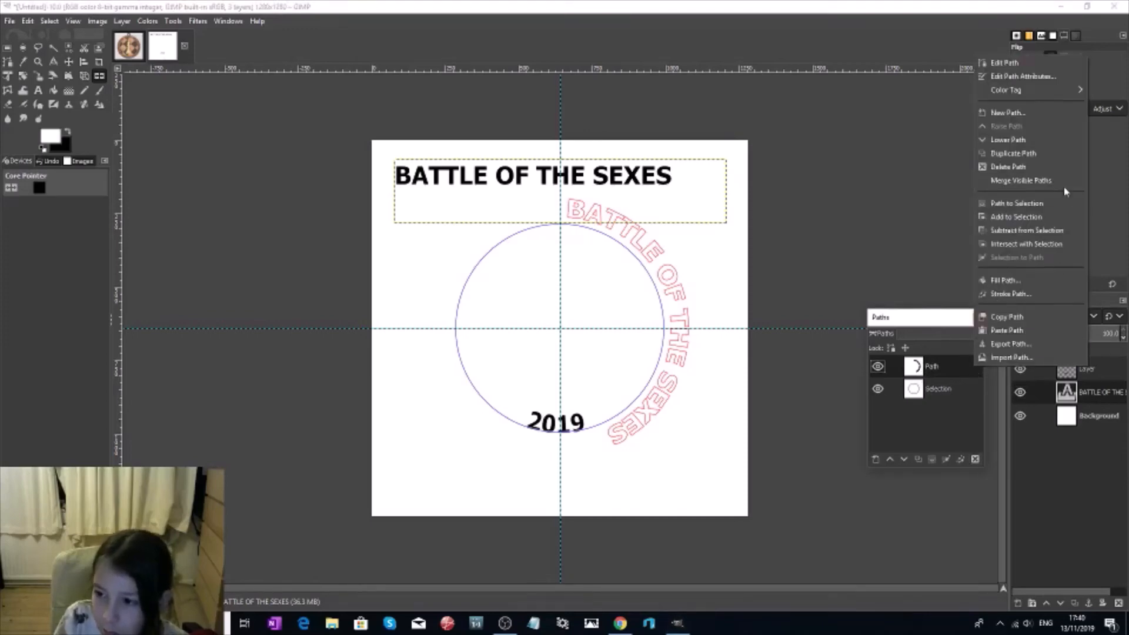
left_click(1058, 207)
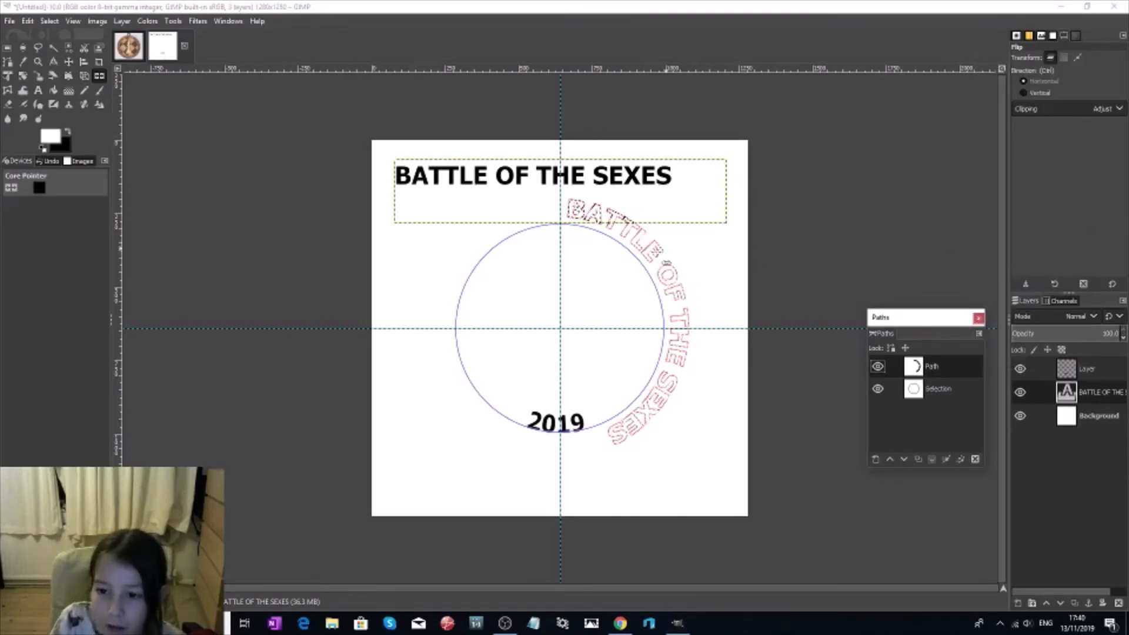
Add another transparent 1280 × 1280 px layer and fill the curved BATTLE OF THE SEXES selection with the black background color.
left_click(1015, 604)
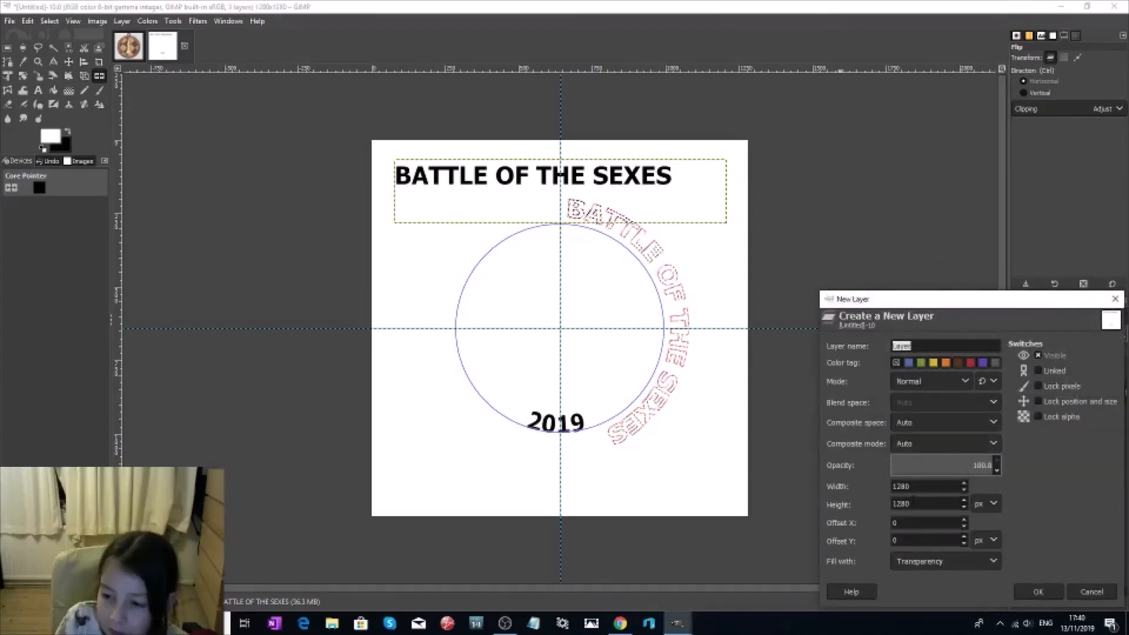
left_click(1036, 591)
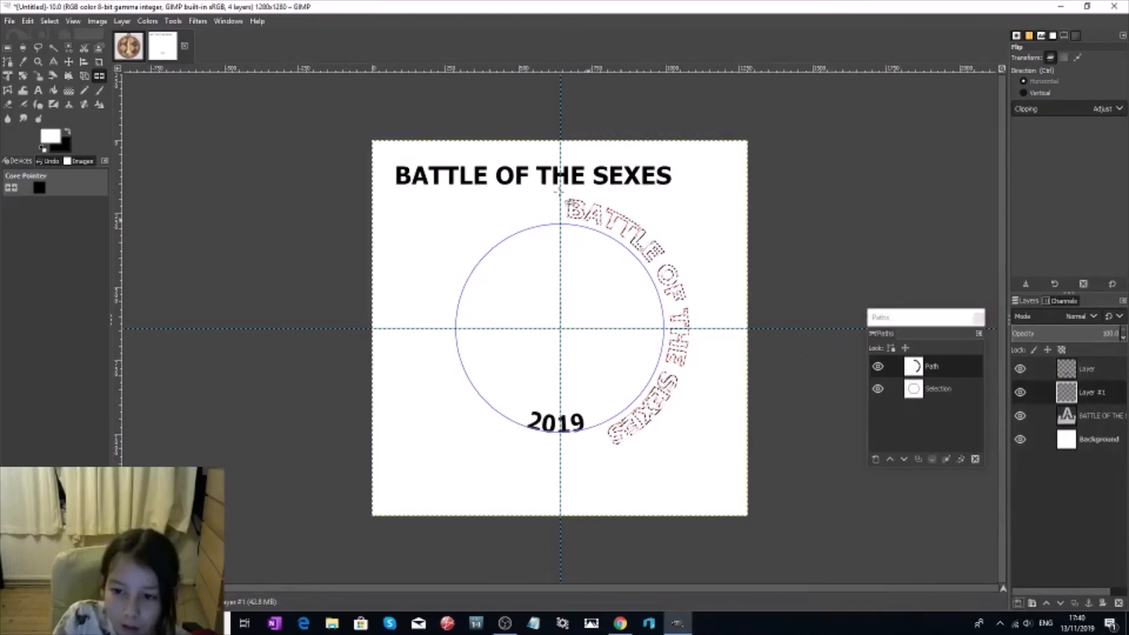
left_click(28, 21)
left_click(64, 246)
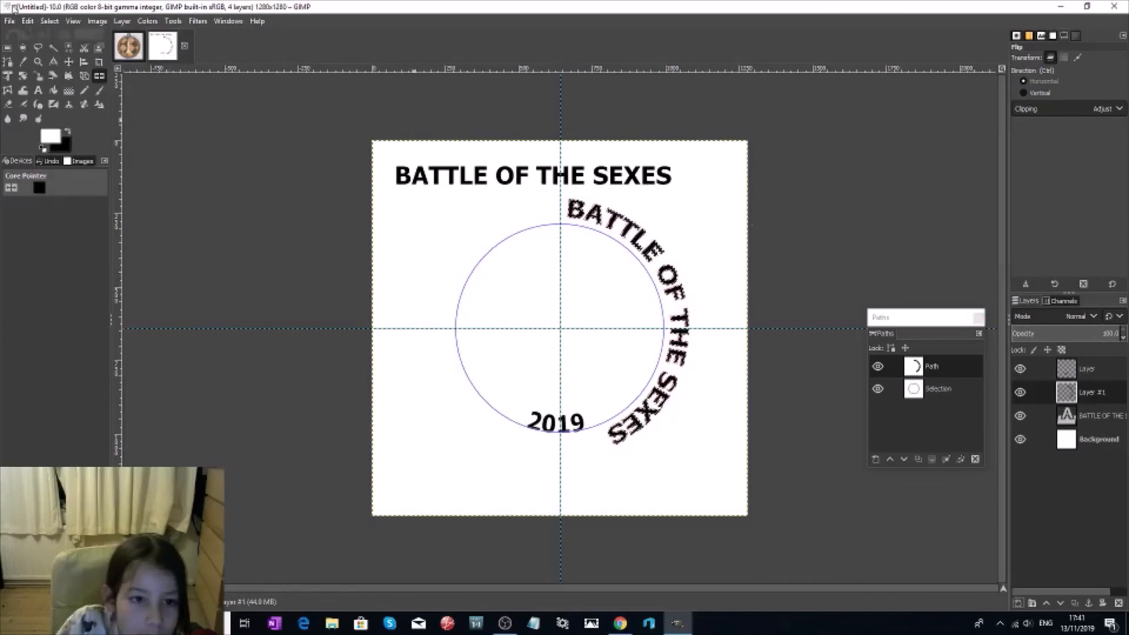
Clear the selection and delete the straight BATTLE OF THE SEXES text layer.
left_click(49, 21)
left_click(61, 51)
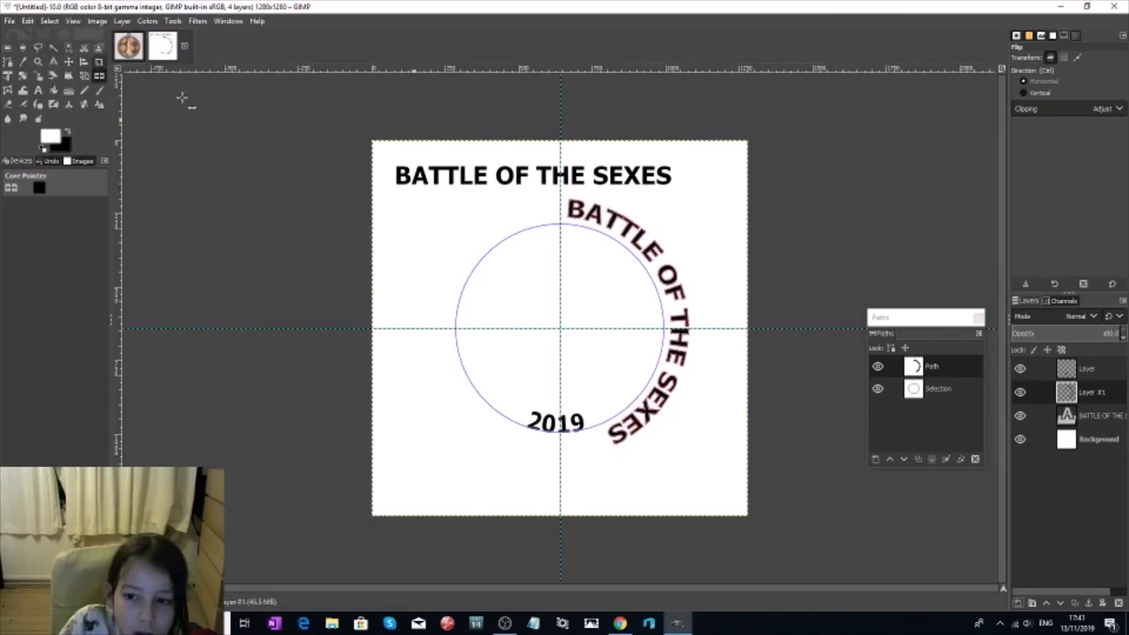
left_click(1105, 419)
left_click(1120, 604)
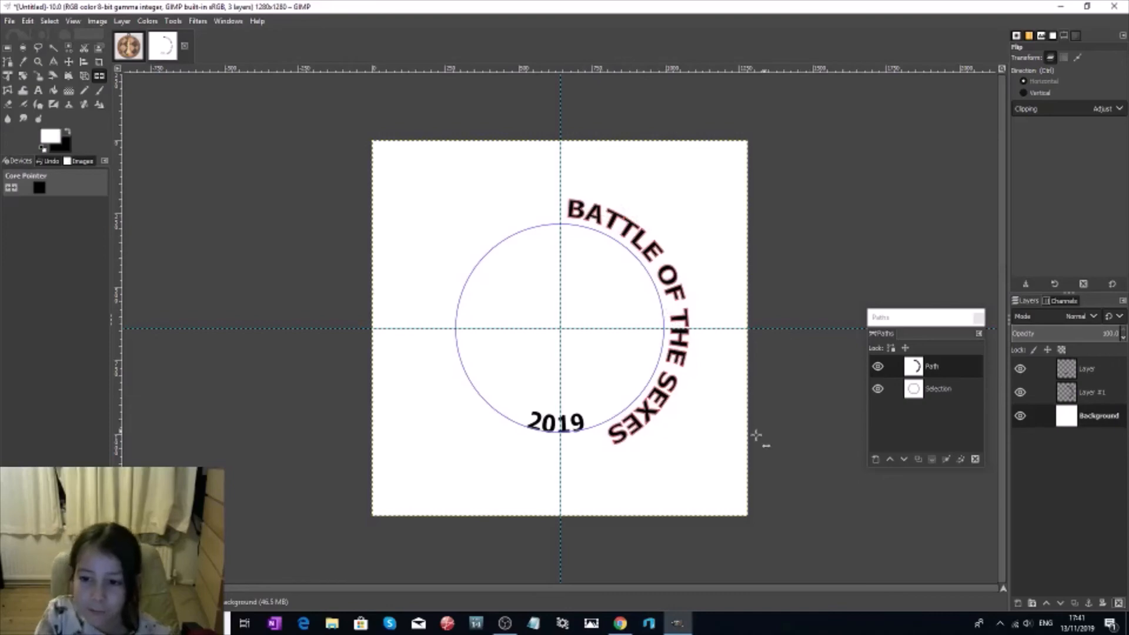
left_click(930, 320)
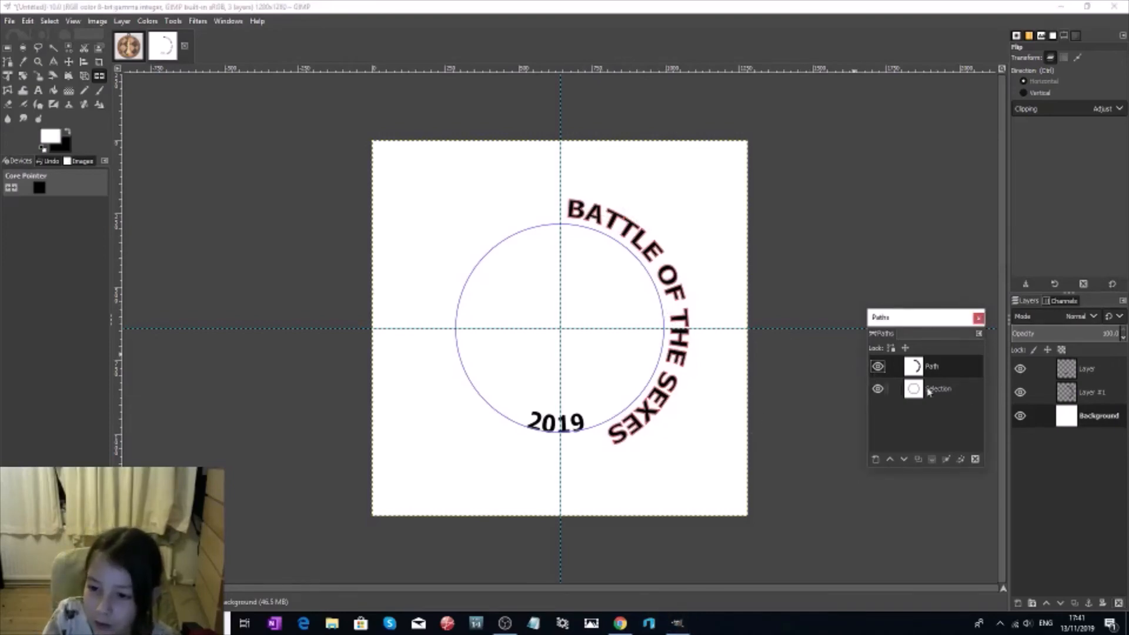
left_click(975, 459)
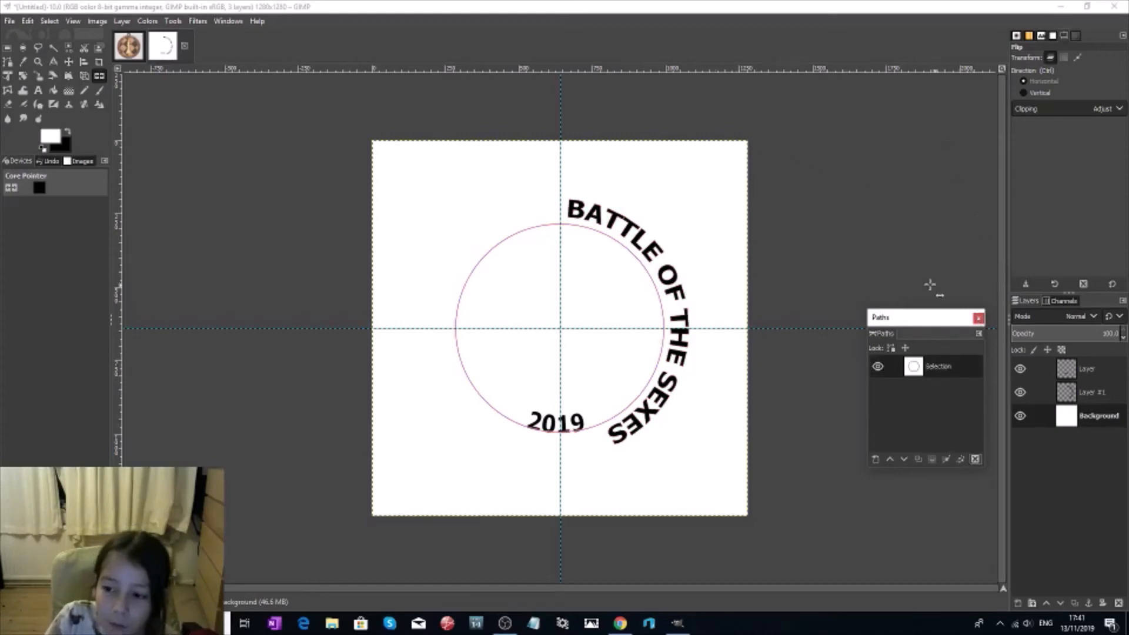
left_click(22, 75)
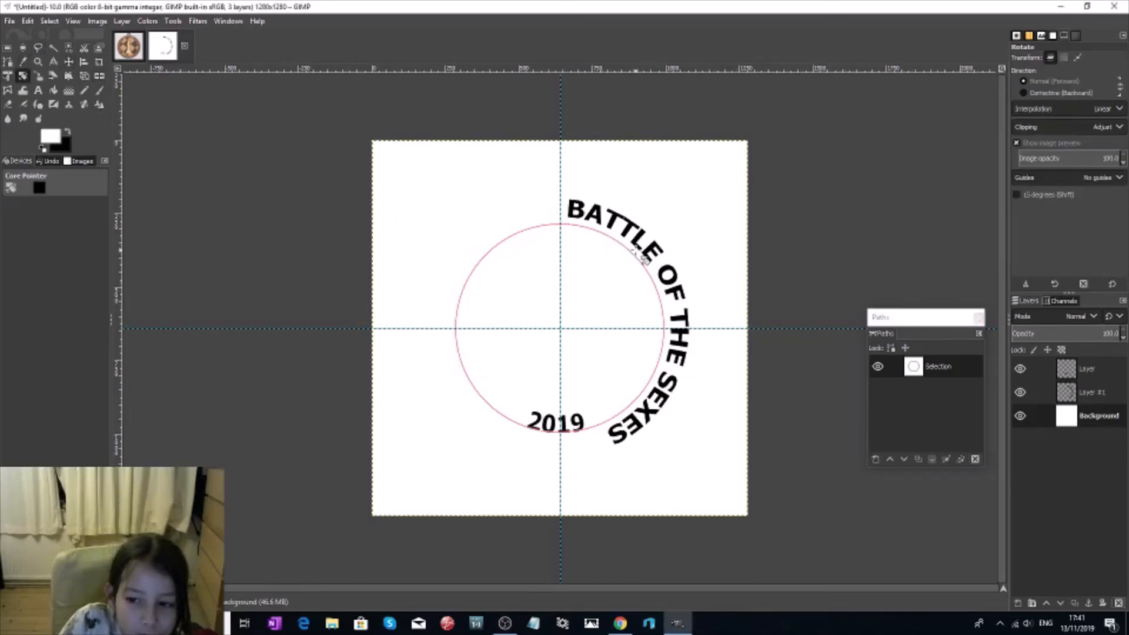
left_click_drag(632, 250, 559, 195)
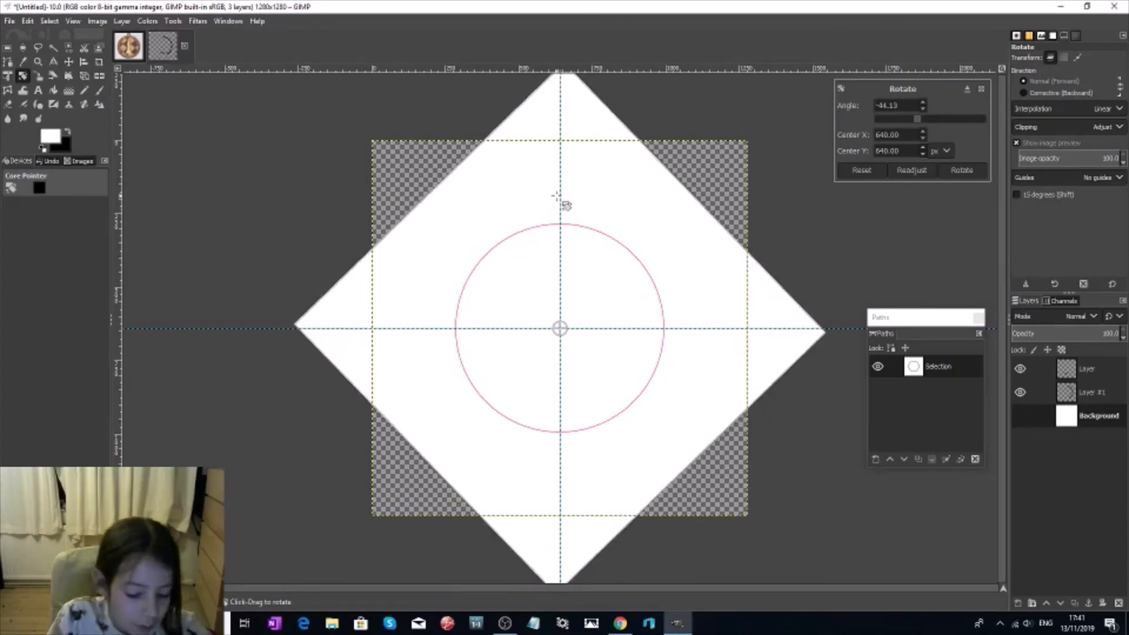
key("ctrl+z")
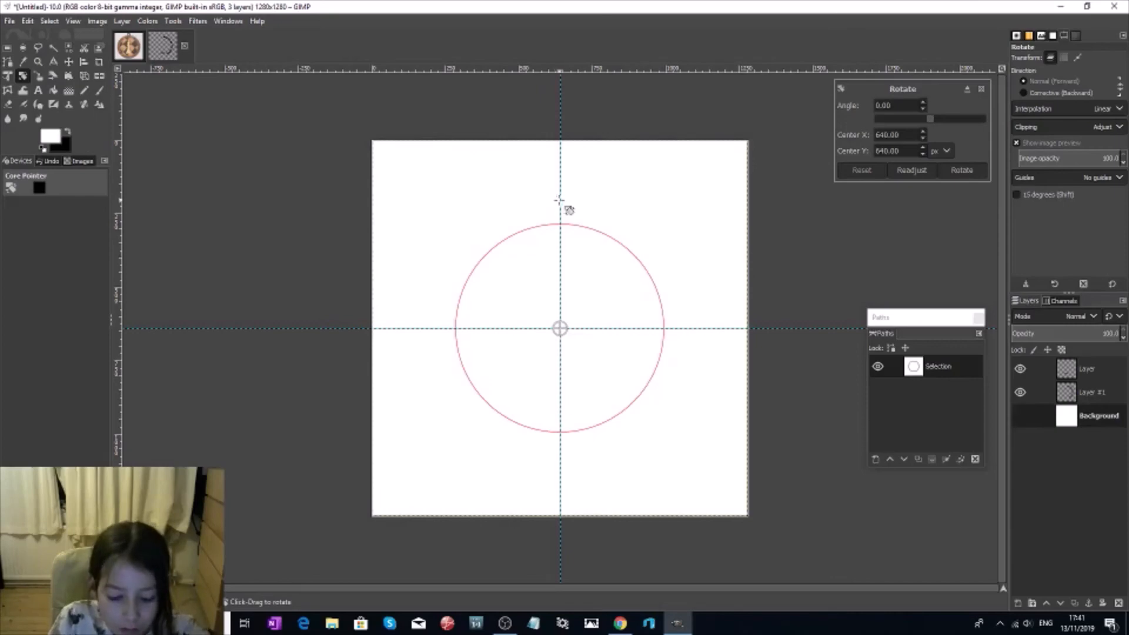
key("ctrl+z")
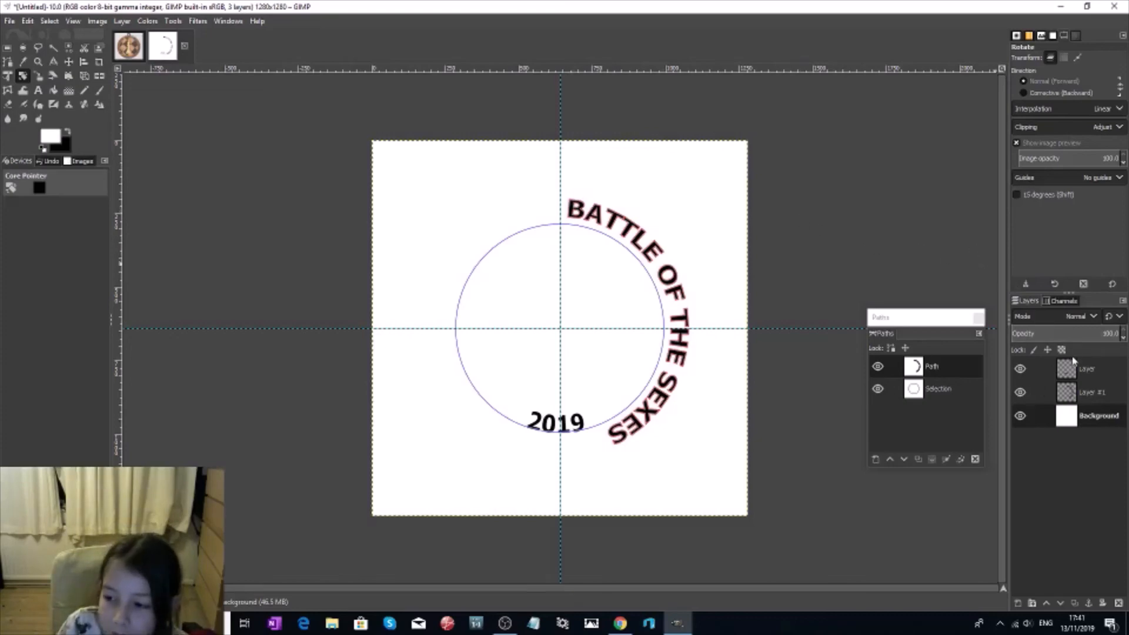
Rotate the curved BATTLE OF THE SEXES layer -80.04° about its center at 640, 640 px and delete the lettering's path.
left_click(1080, 393)
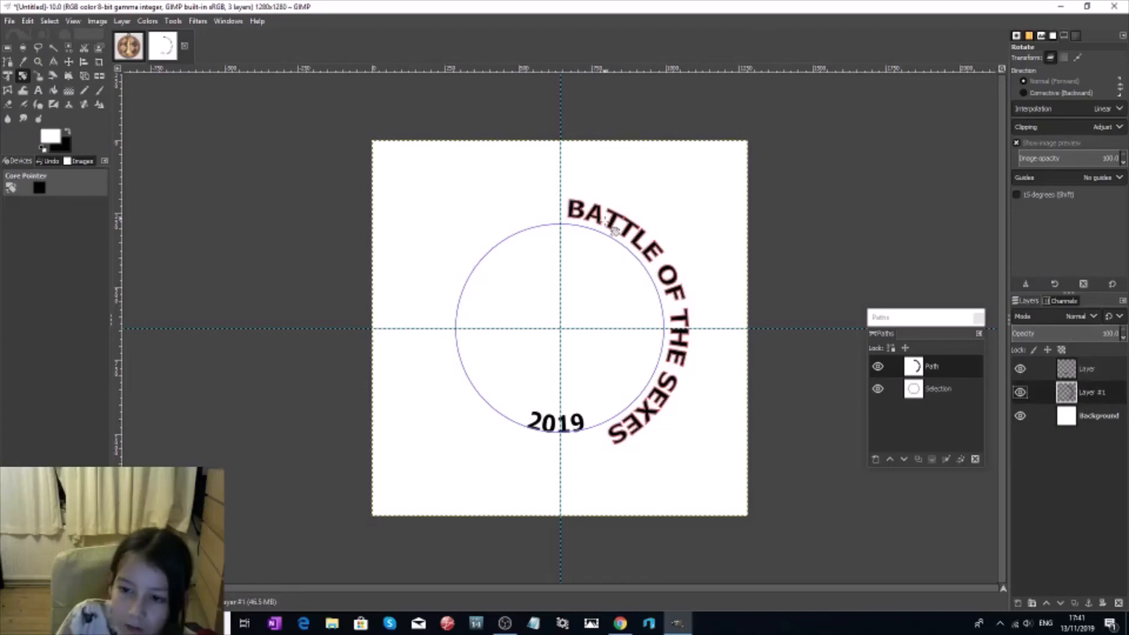
left_click(587, 226)
left_click_drag(586, 226, 474, 276)
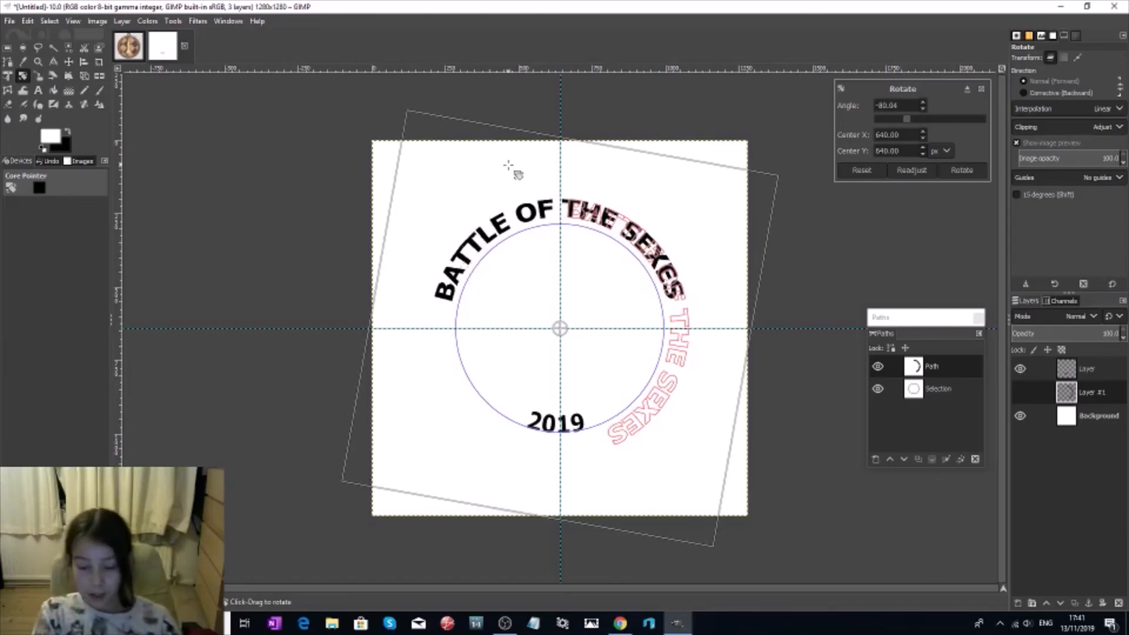
key("Return")
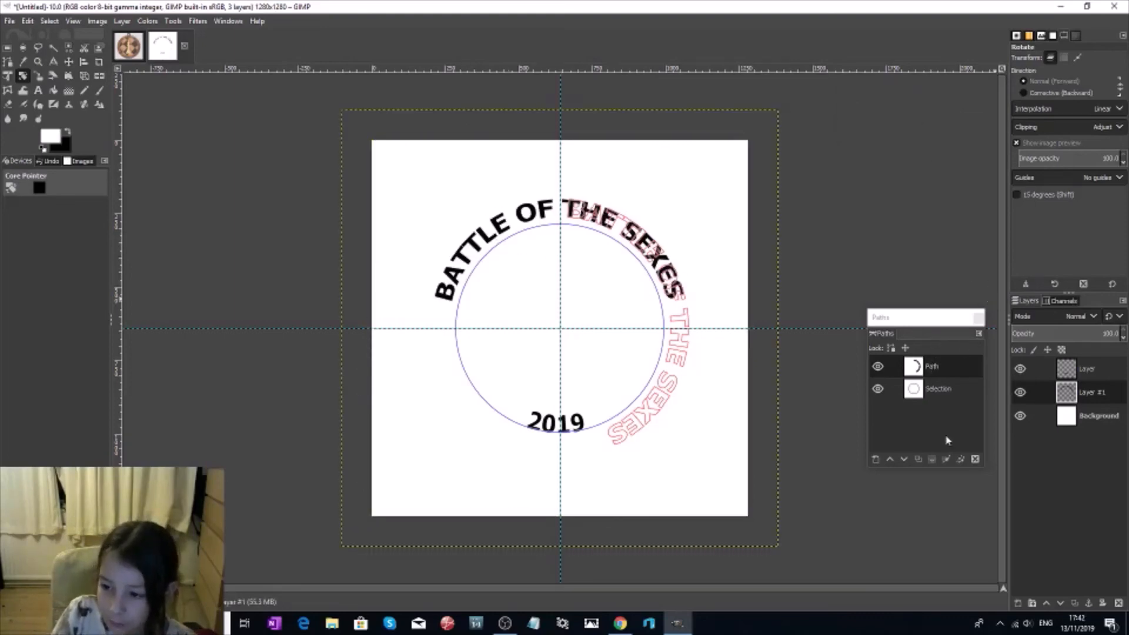
left_click(975, 461)
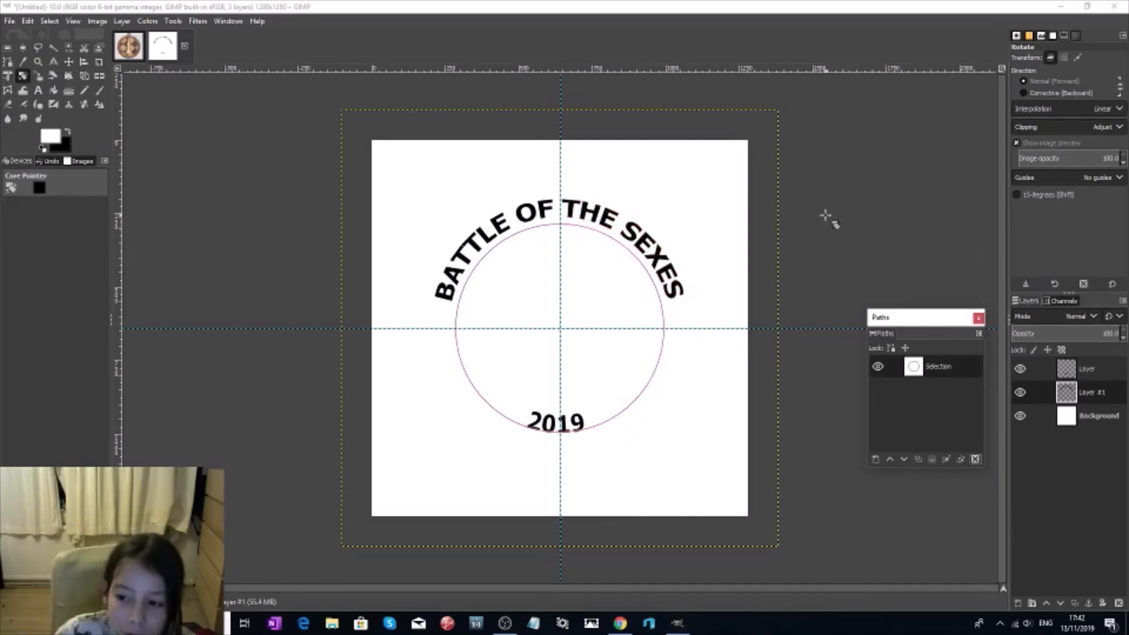
Fit the rotated BATTLE OF THE SEXES layer to the image size and delete the circle path.
left_click_drag(909, 318, 904, 251)
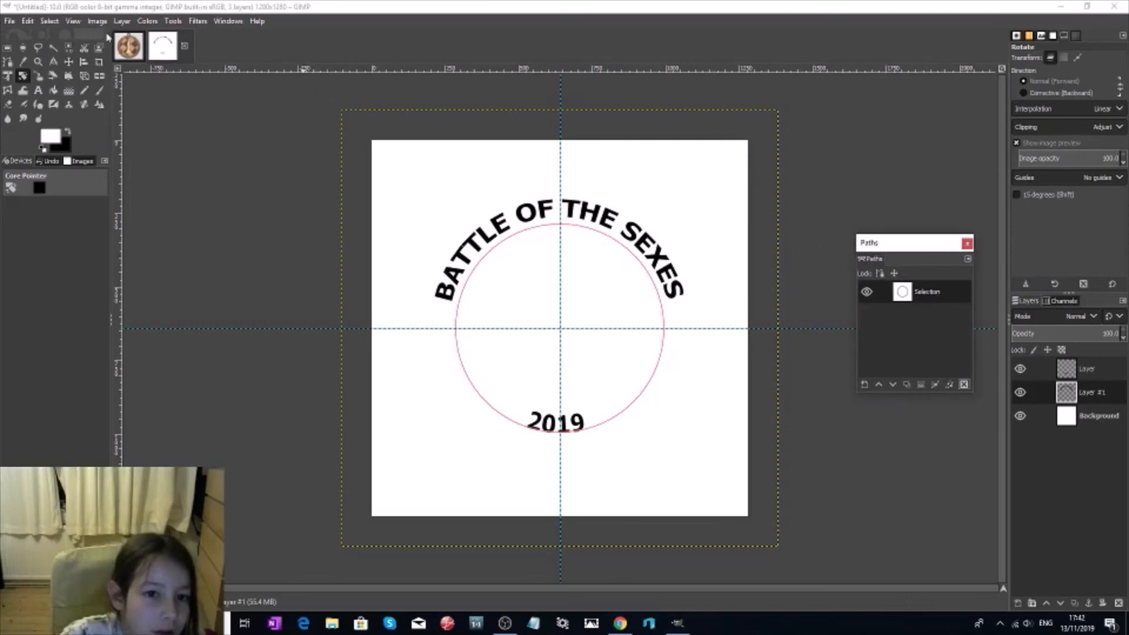
left_click(128, 22)
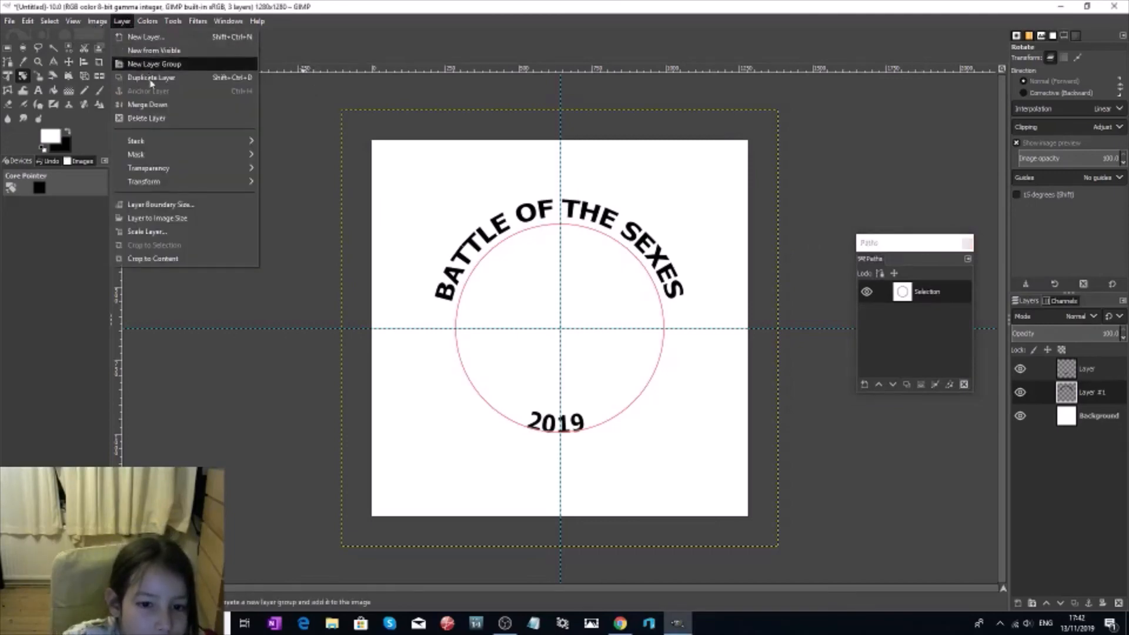
left_click(157, 218)
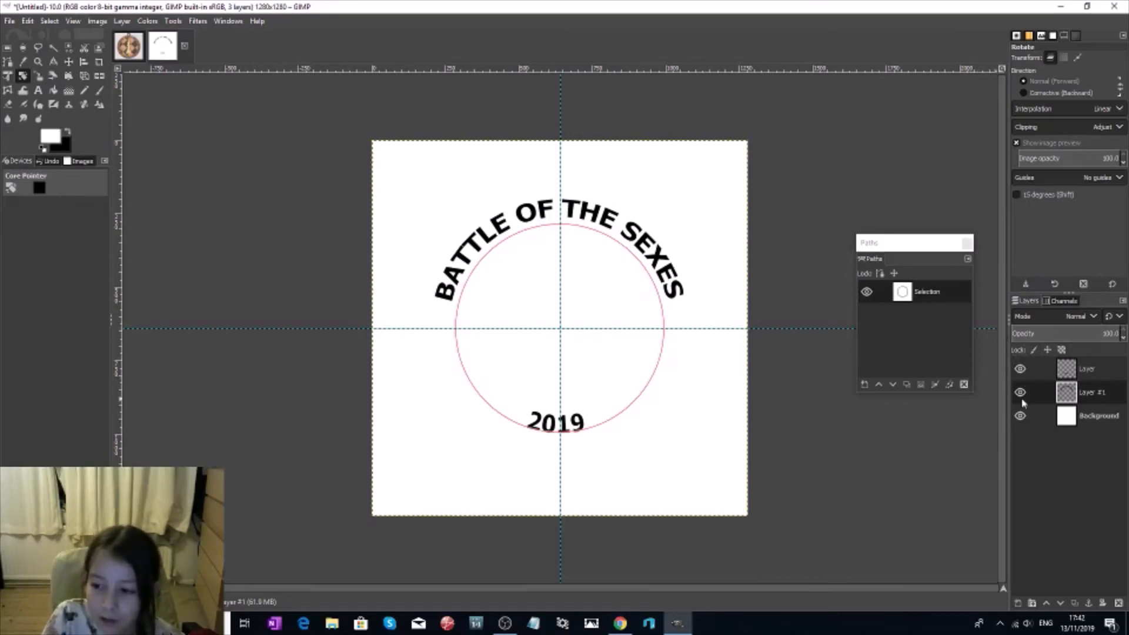
left_click(964, 385)
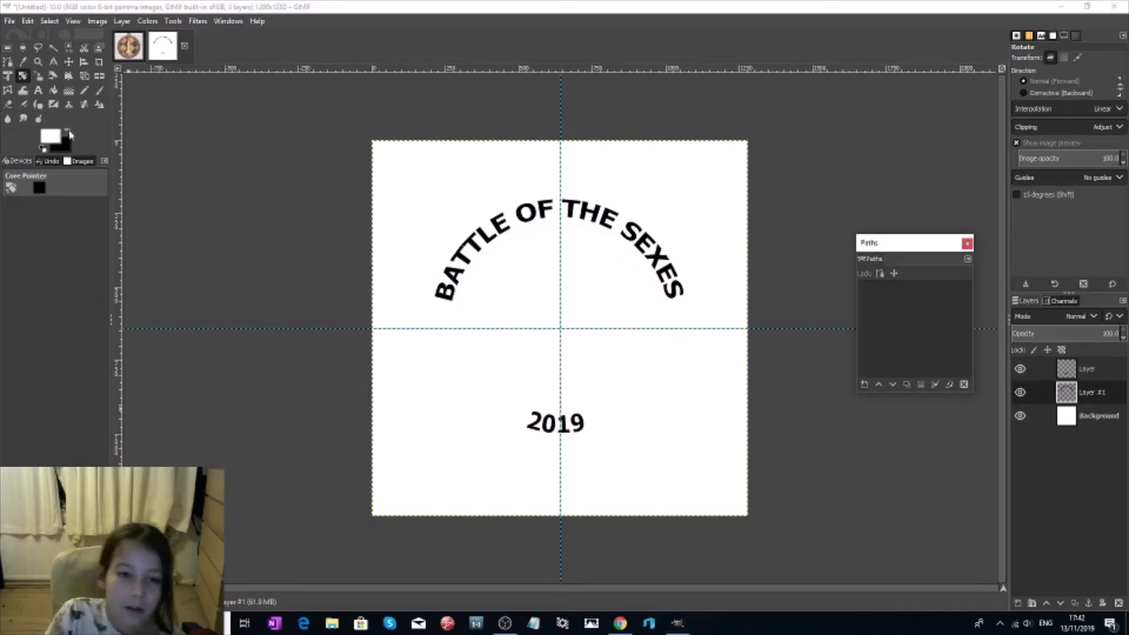
Remove all guides from the medal design and flatten the image into a single layer.
left_click(94, 21)
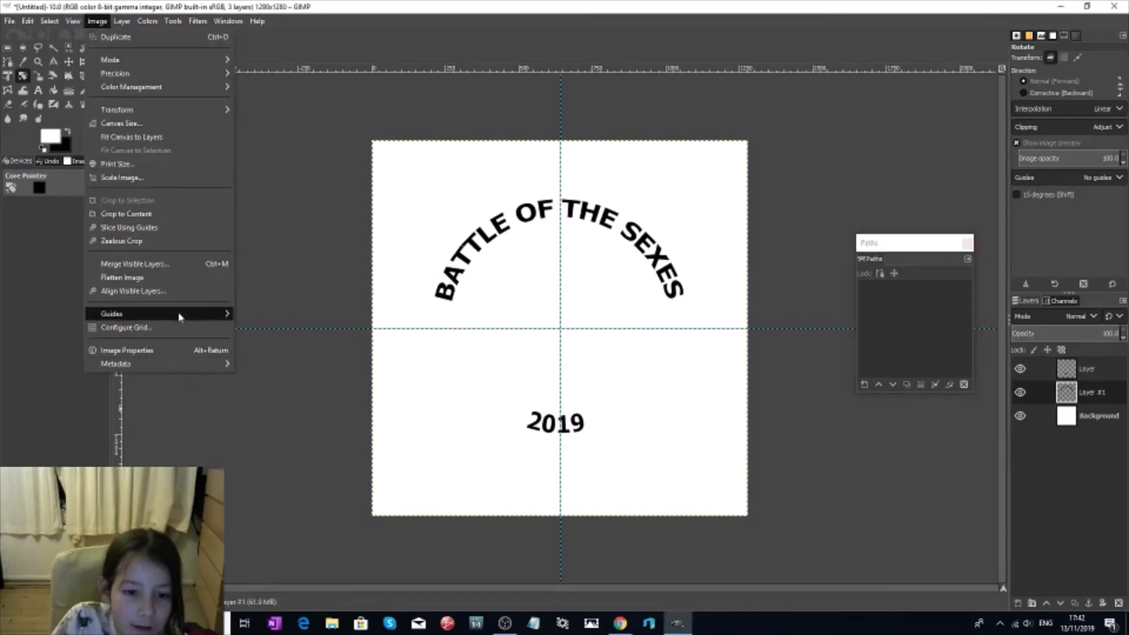
mouse_move(179, 316)
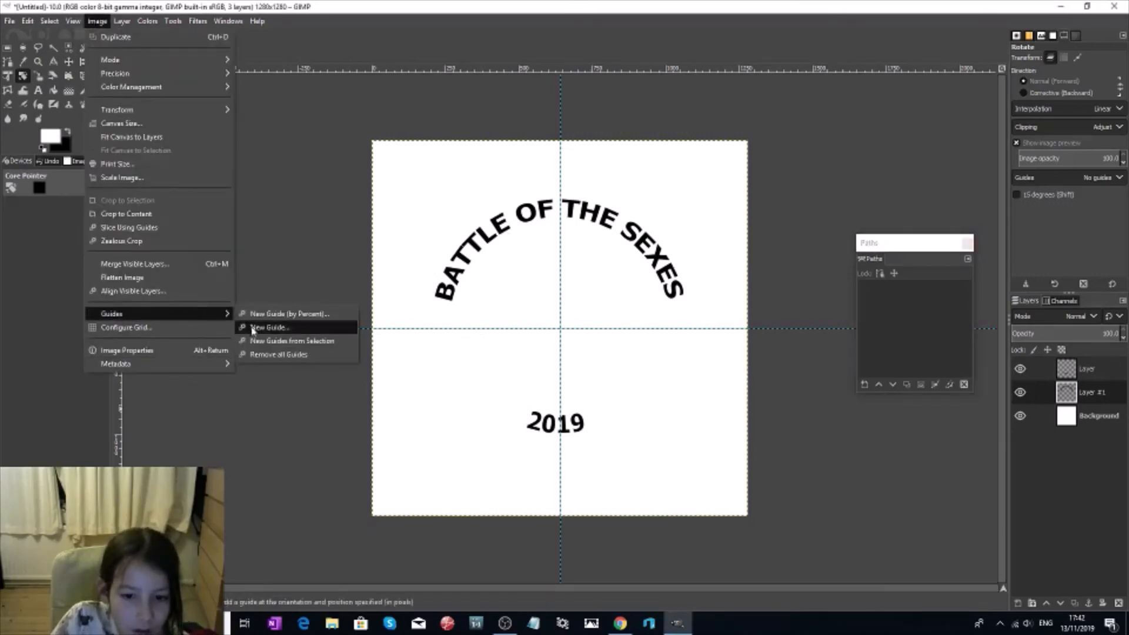
left_click(260, 354)
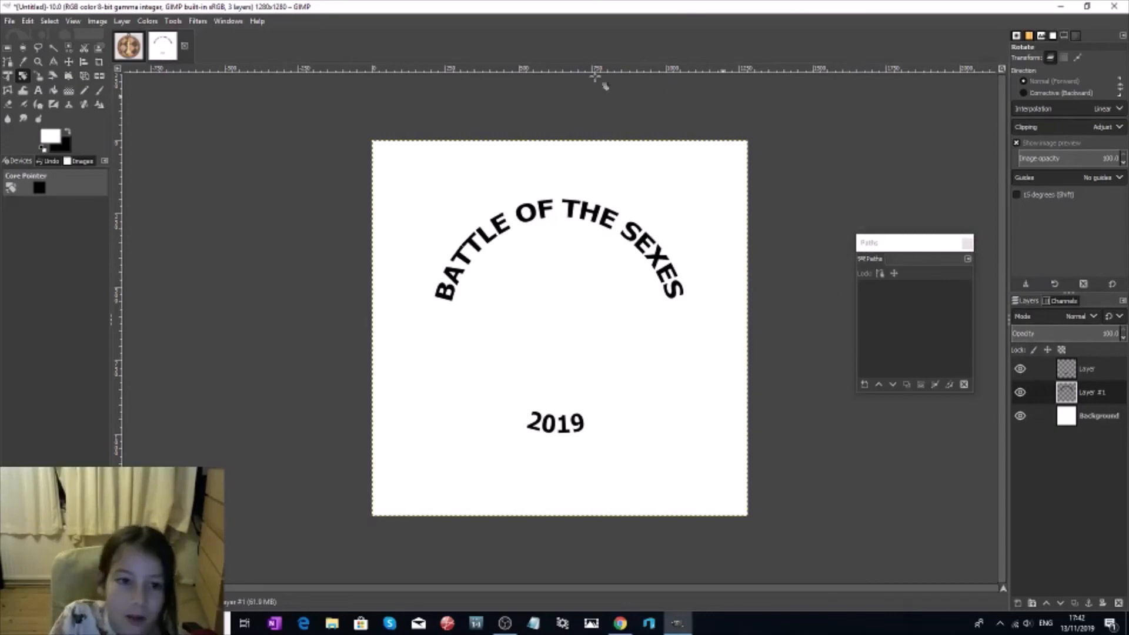
left_click(97, 20)
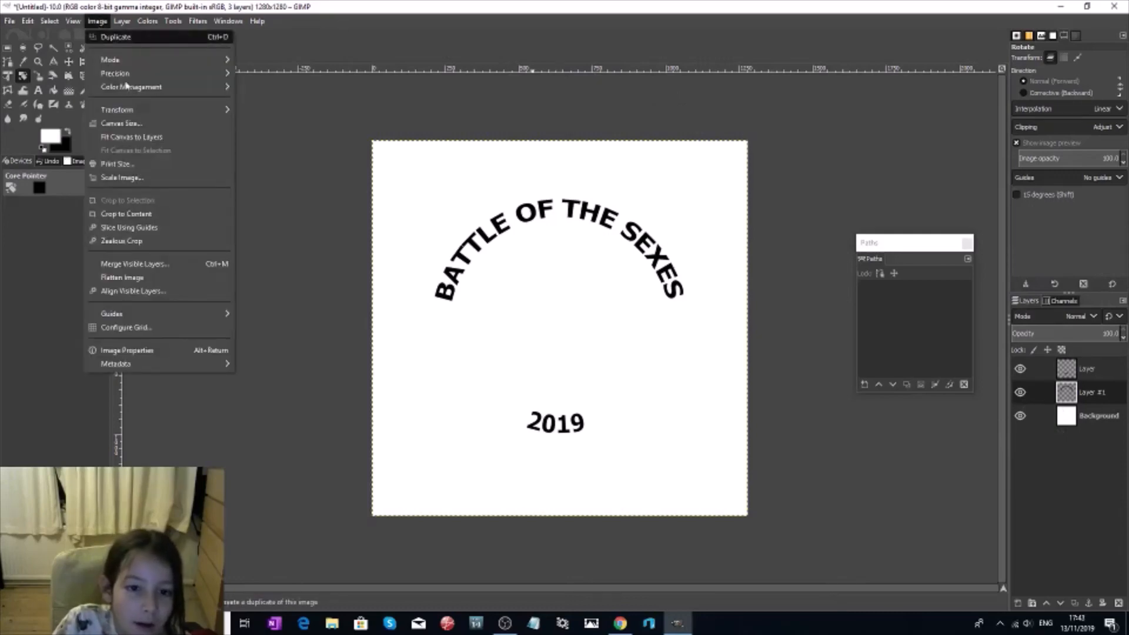
left_click(134, 277)
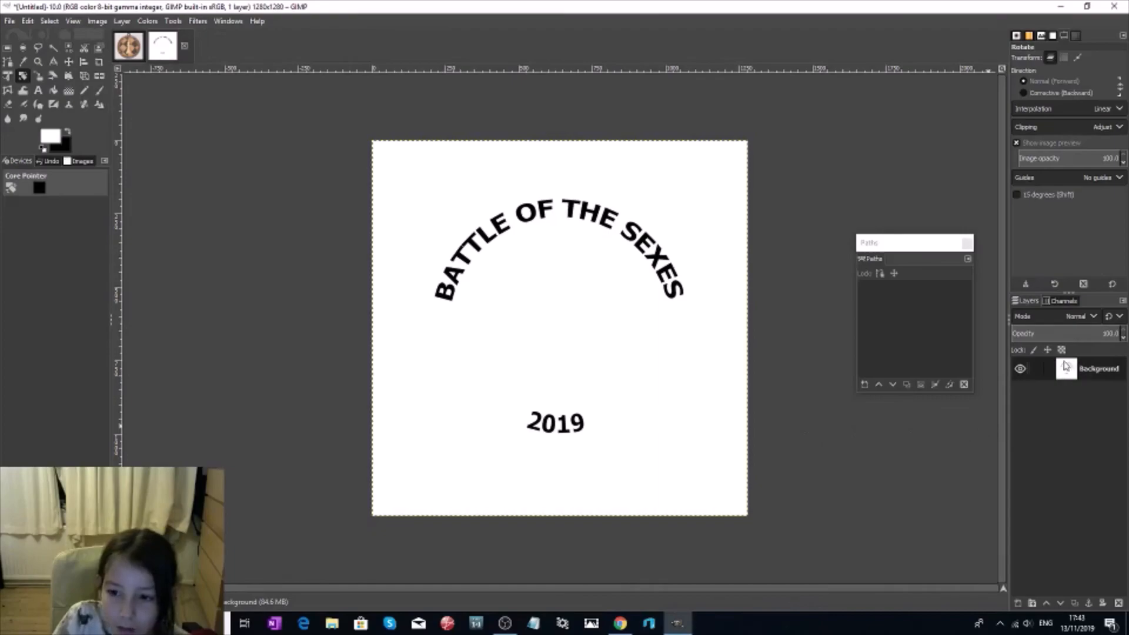